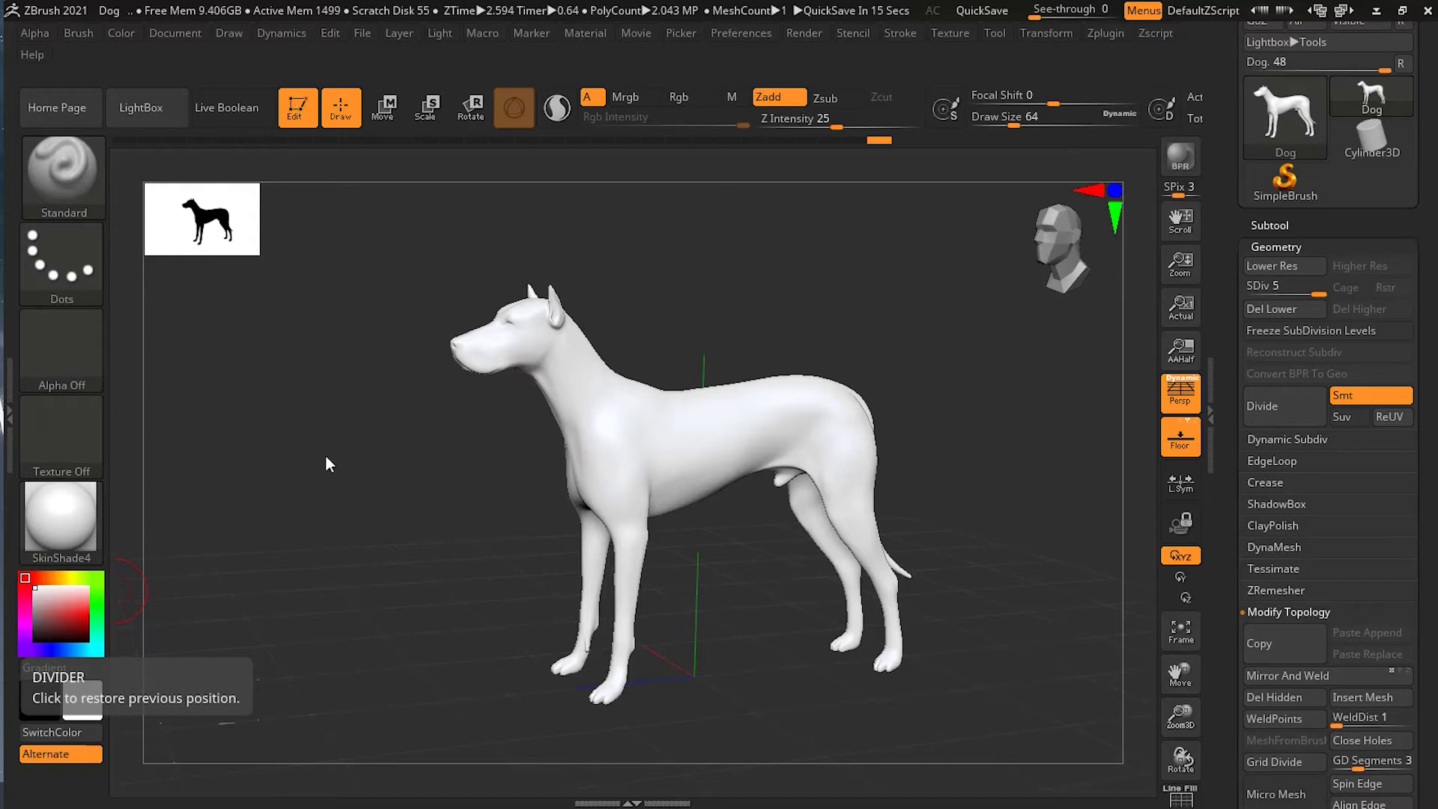
Step the dog's subdivision level down from 5 through 4, 3 and 2 to 1
drag(404, 482, 426, 482)
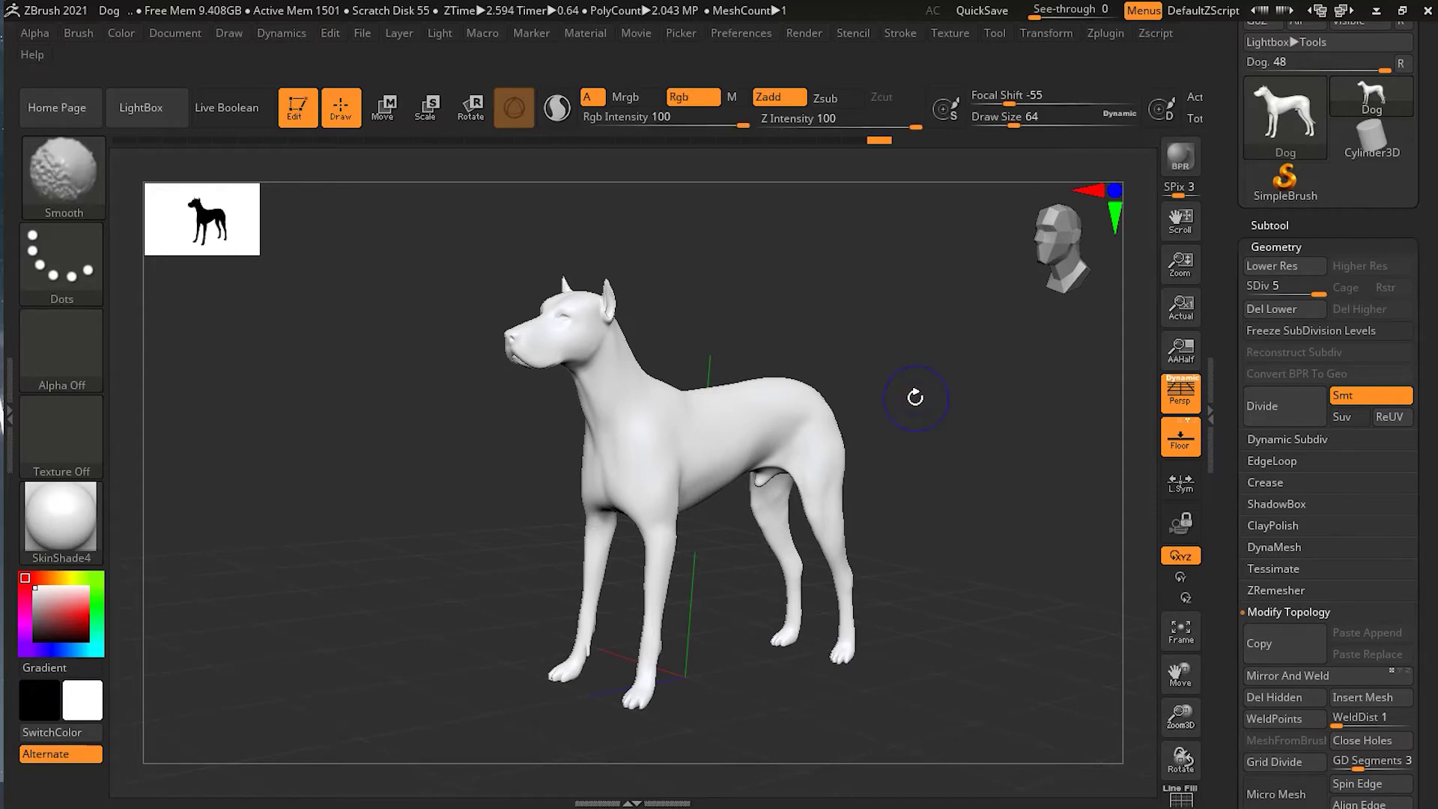
key(shift+d)
drag(1299, 293, 1284, 294)
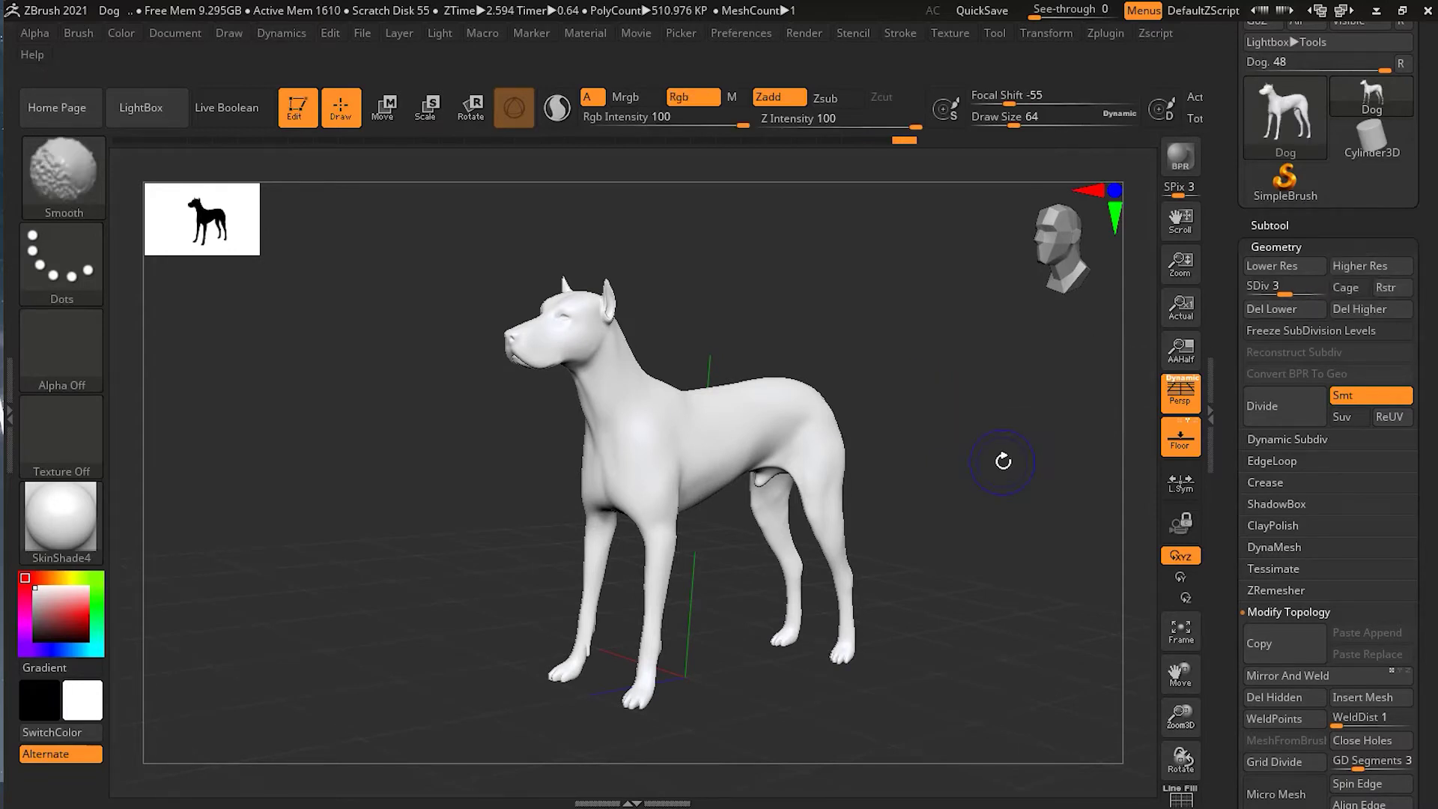
key(shift+d)
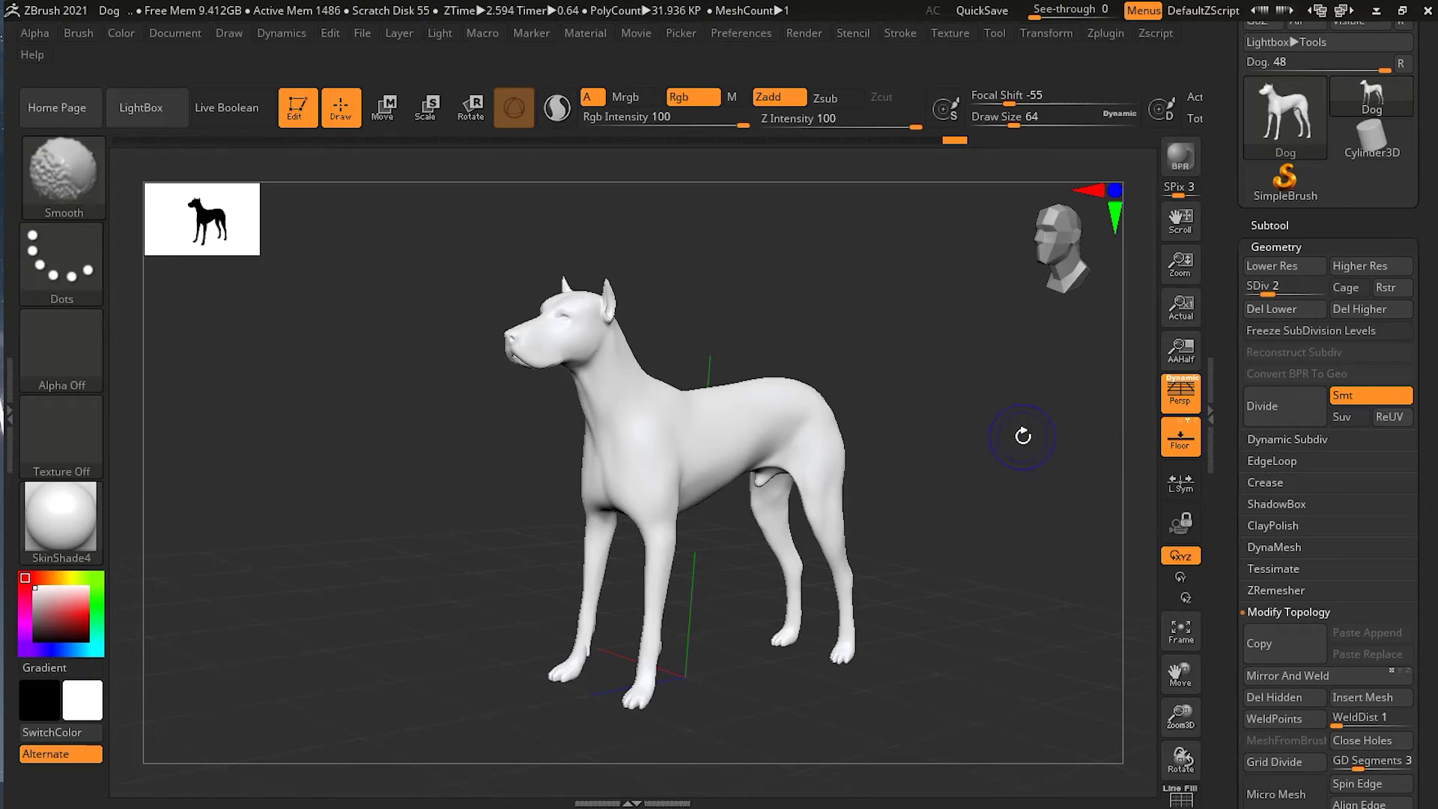
key(shift+d)
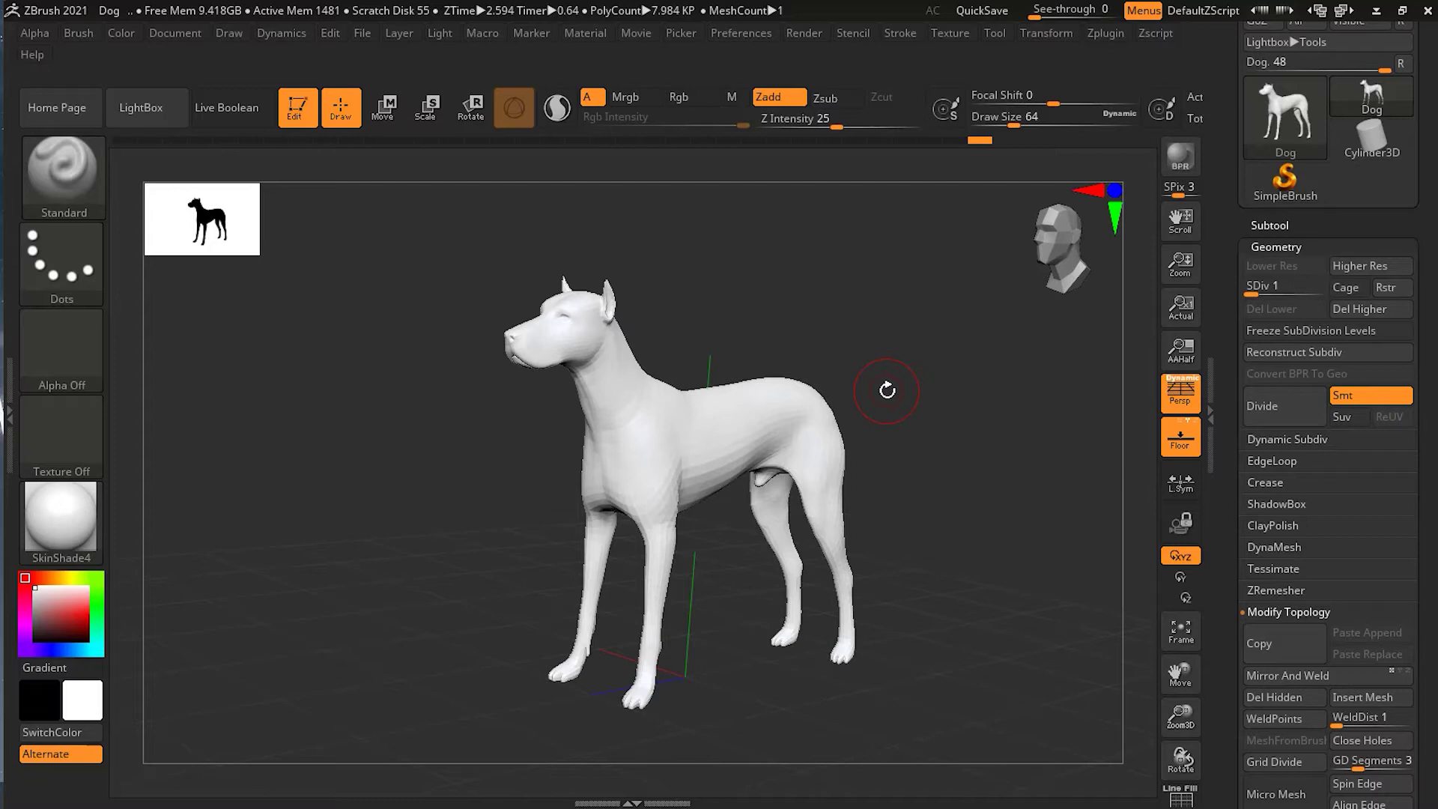
Orbit the level-1 dog to a side view, ready for rectangle hiding
drag(886, 390, 749, 352)
drag(442, 566, 465, 568)
mouse_move(680, 324)
mouse_down()
mouse_move(665, 311)
mouse_move(671, 325)
mouse_up()
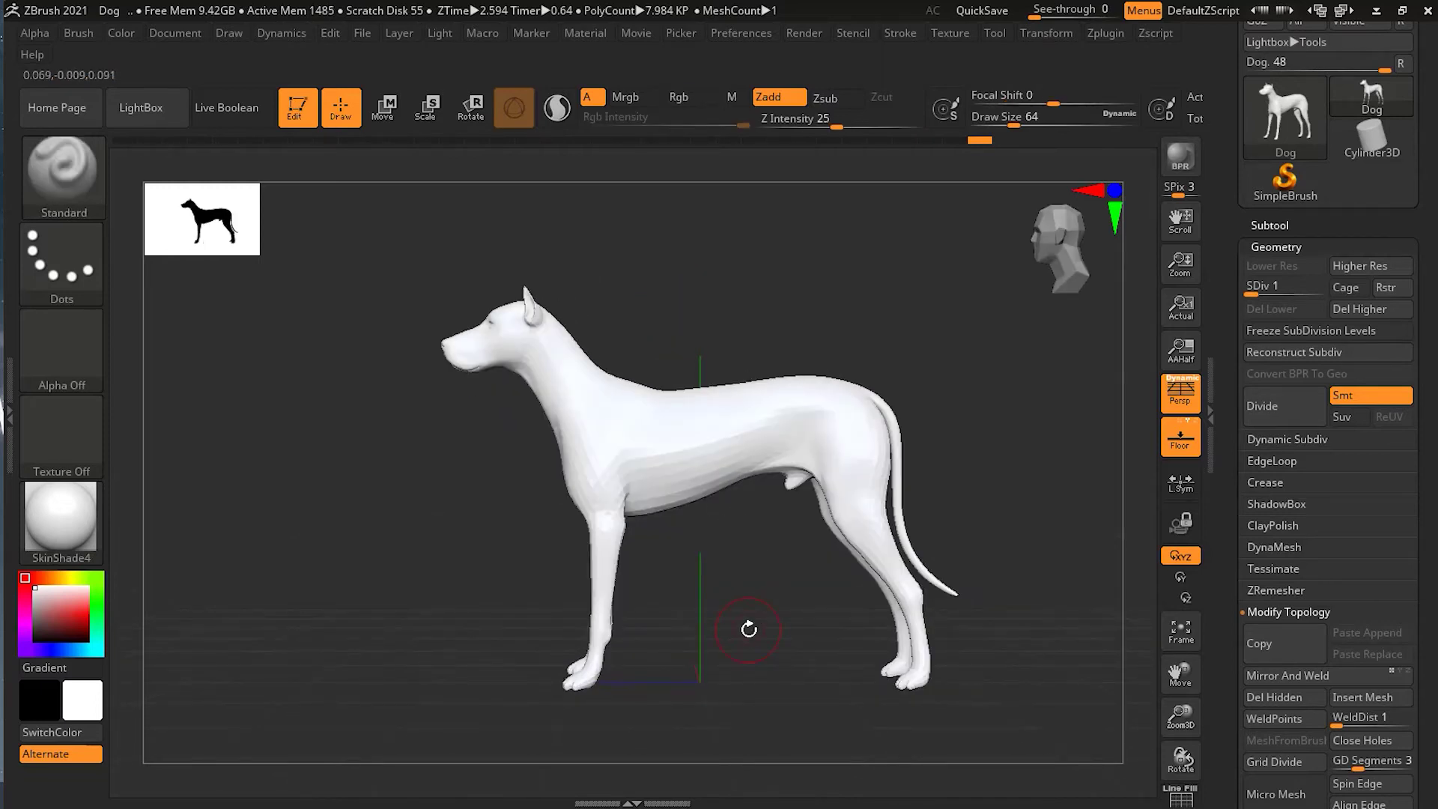
key(ctrl+shift)
ctrl+shift+drag(1053, 712, 543, 365)
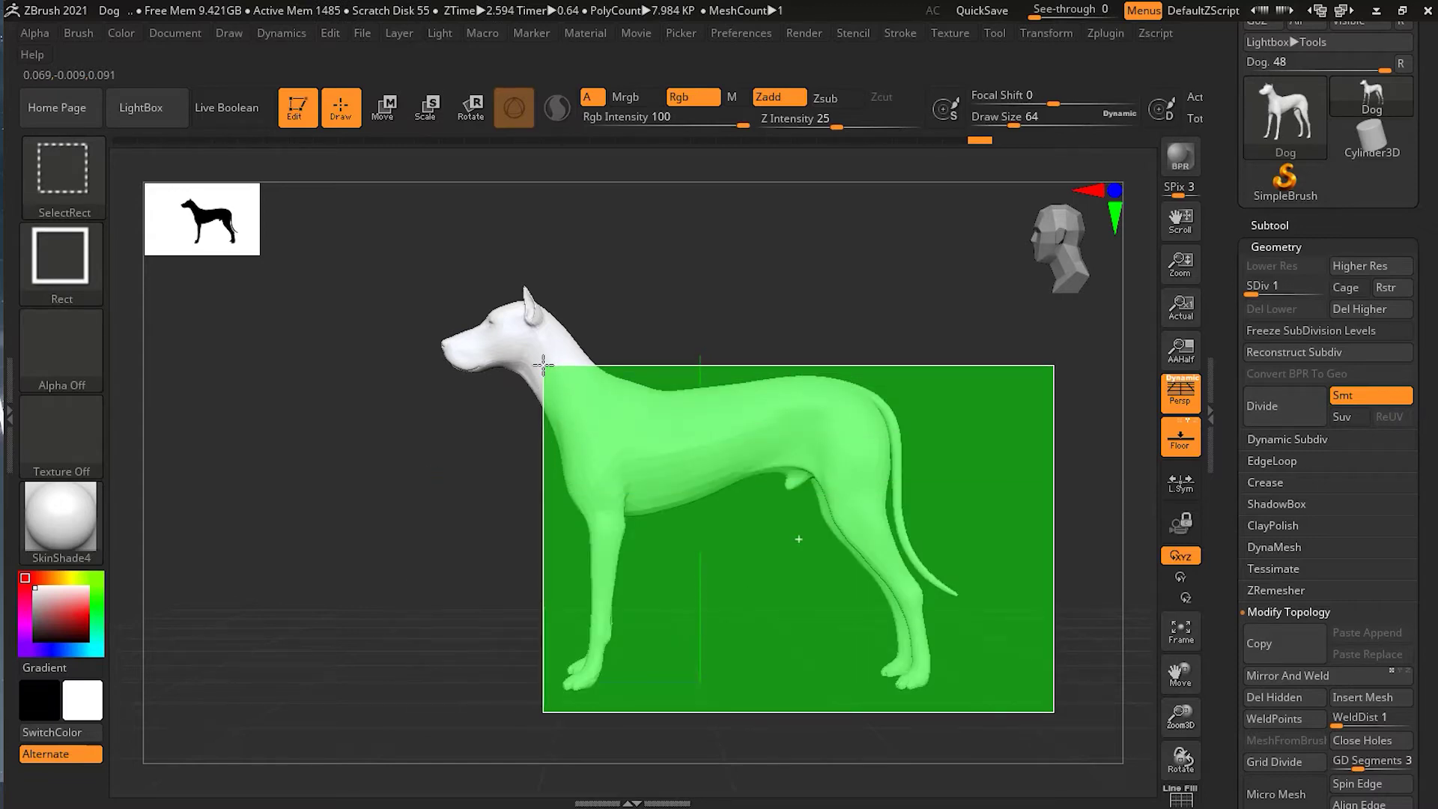
ctrl+shift+drag(543, 365, 540, 364)
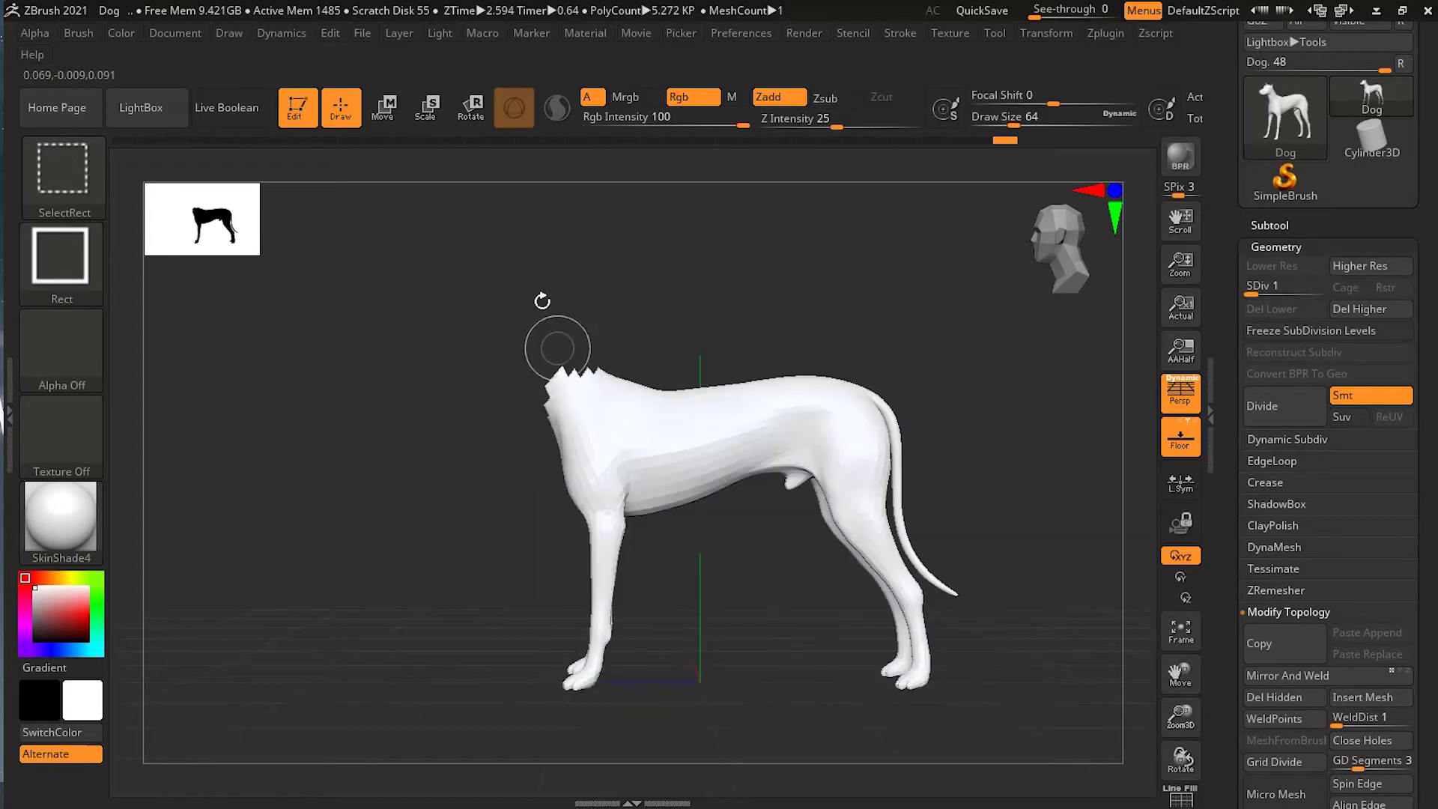
ctrl+shift+click(486, 385)
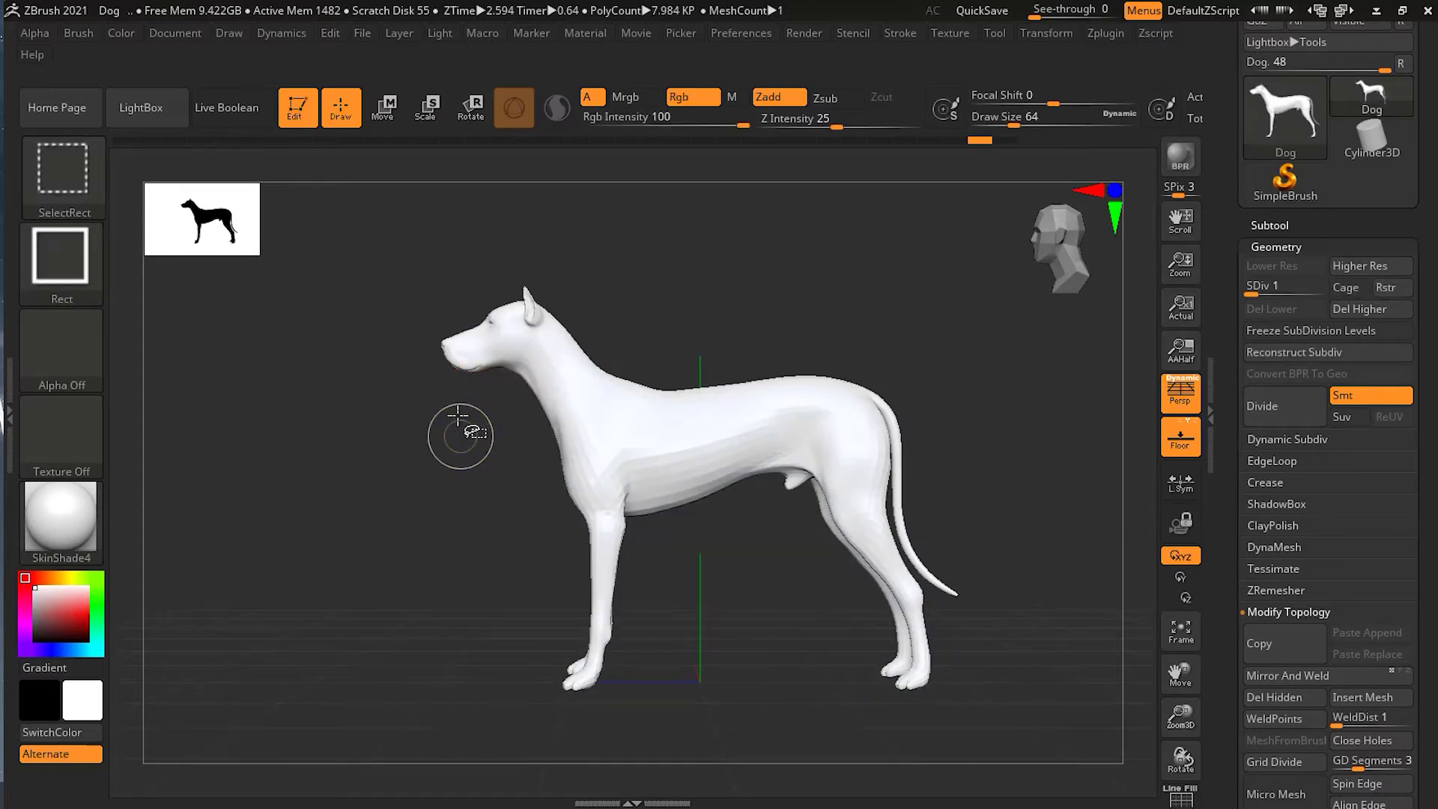
ctrl+alt+shift+drag(376, 241, 576, 402)
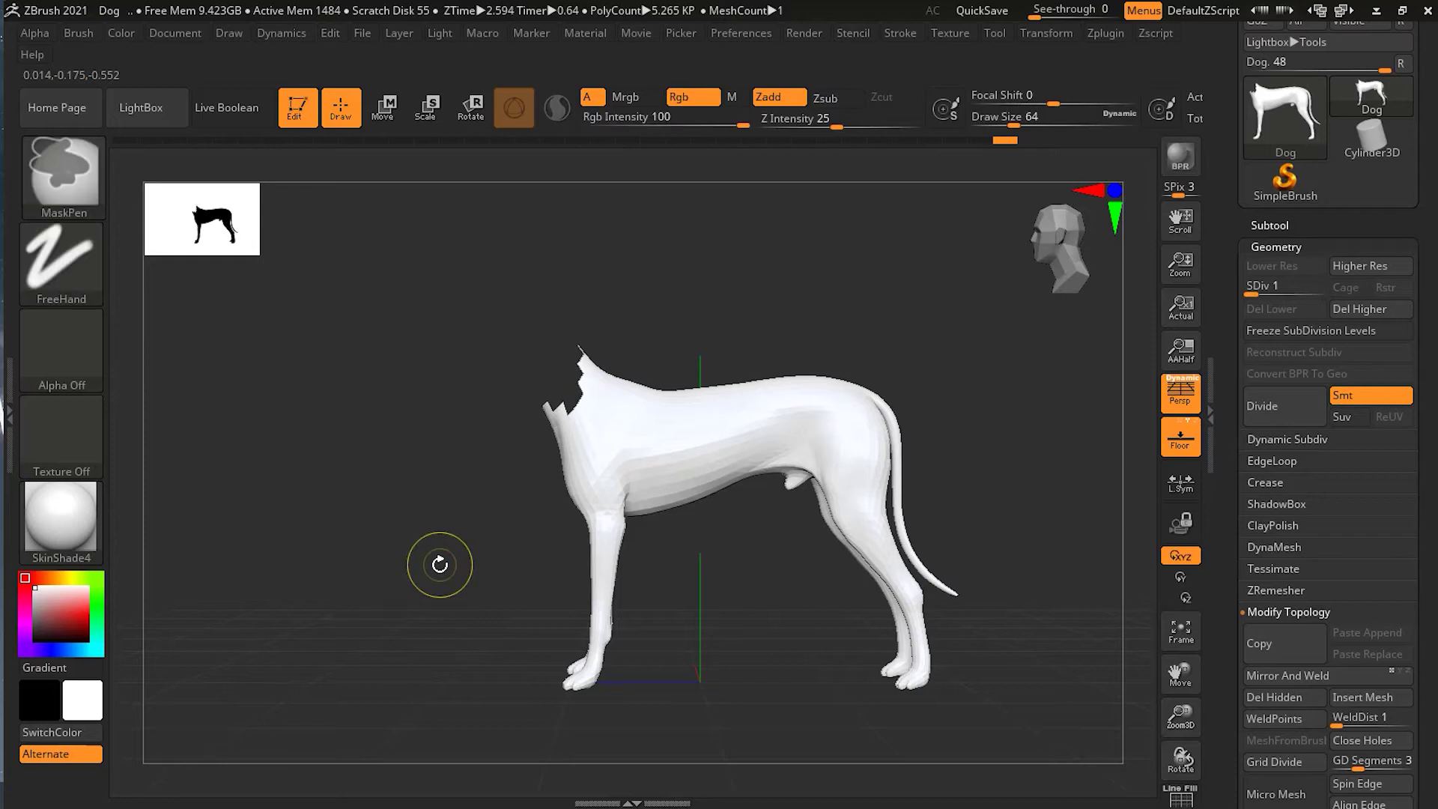
ctrl+shift+click(439, 564)
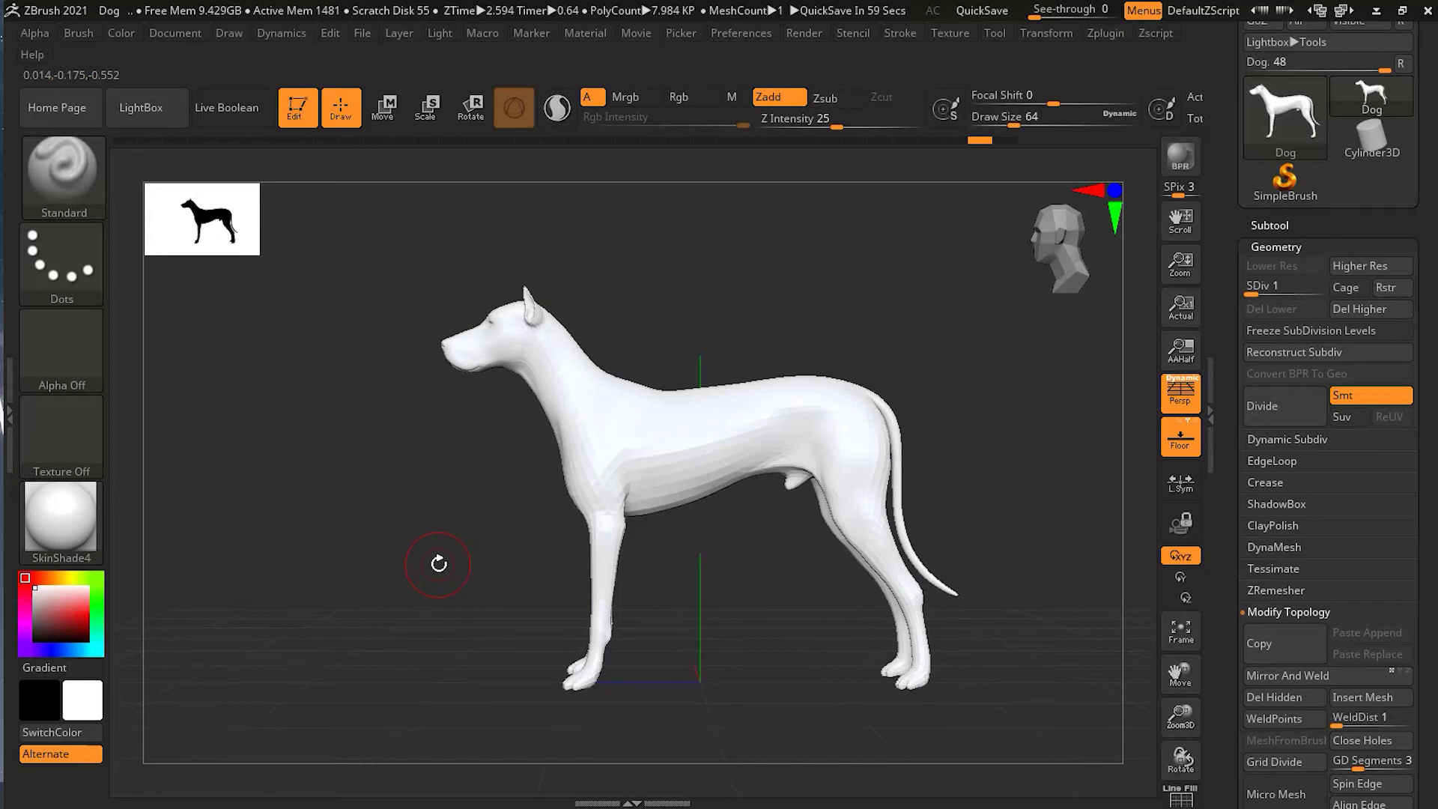
Mask the dog's body up to the neck
key(ctrl)
drag(899, 651, 538, 362)
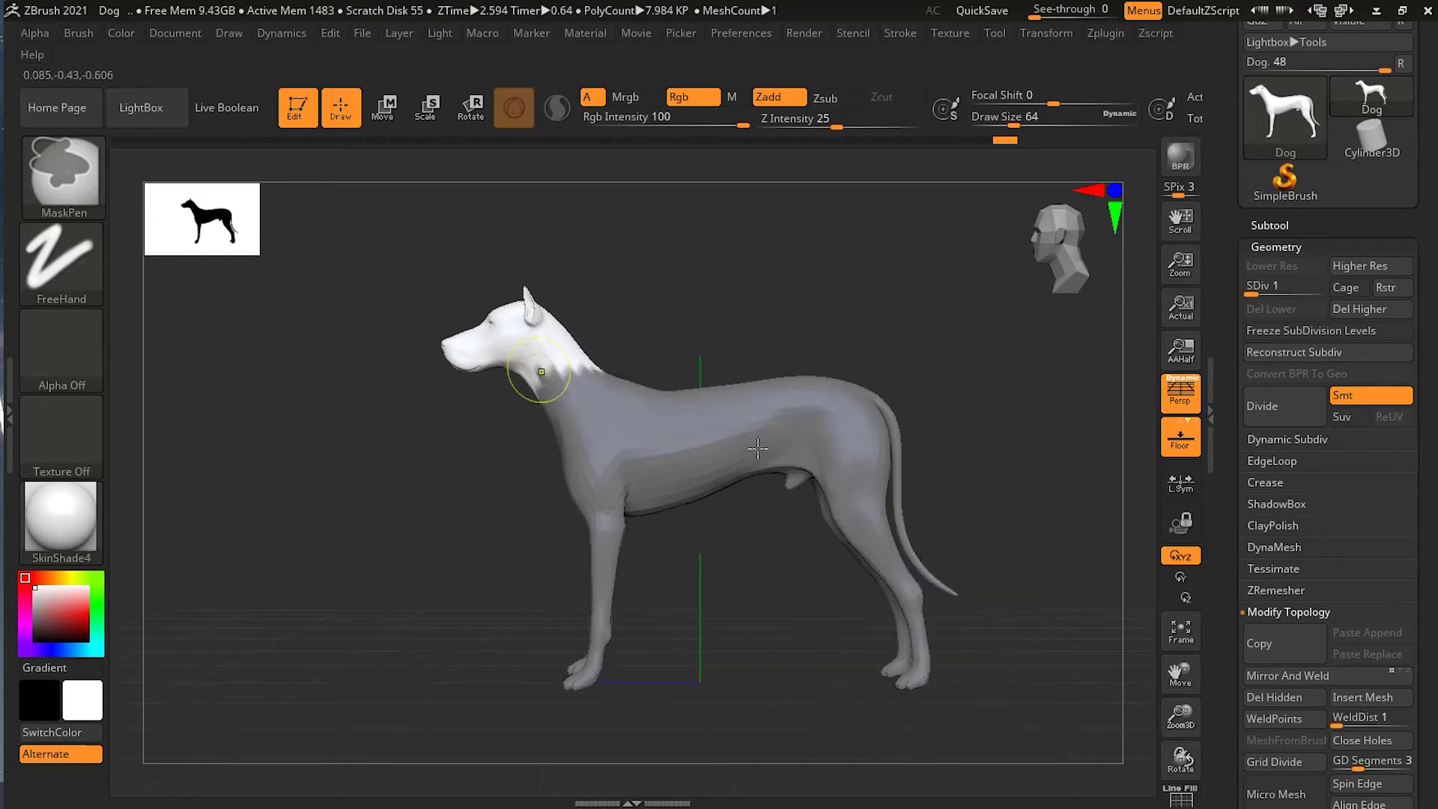
drag(1431, 524, 1424, 301)
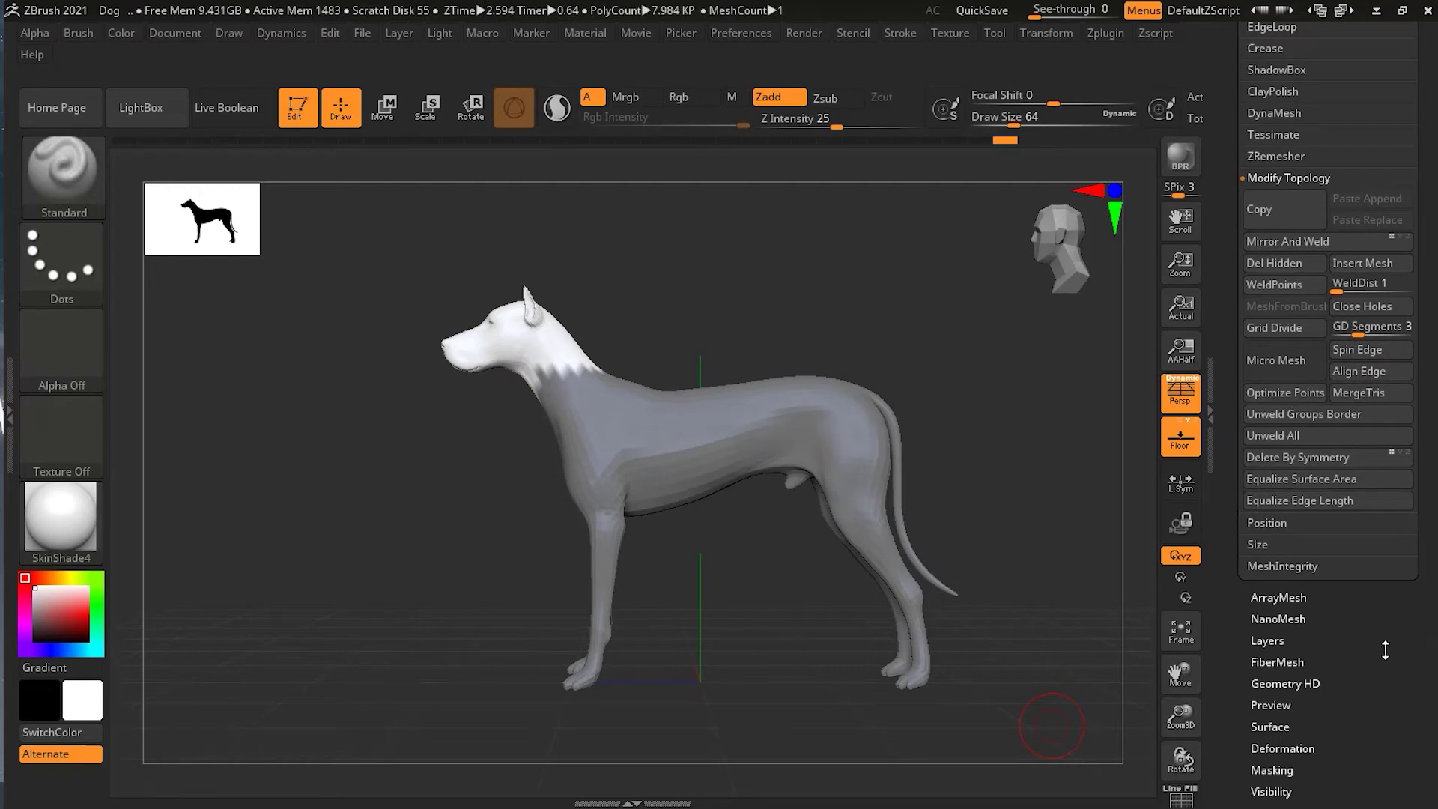
drag(1385, 650, 1387, 592)
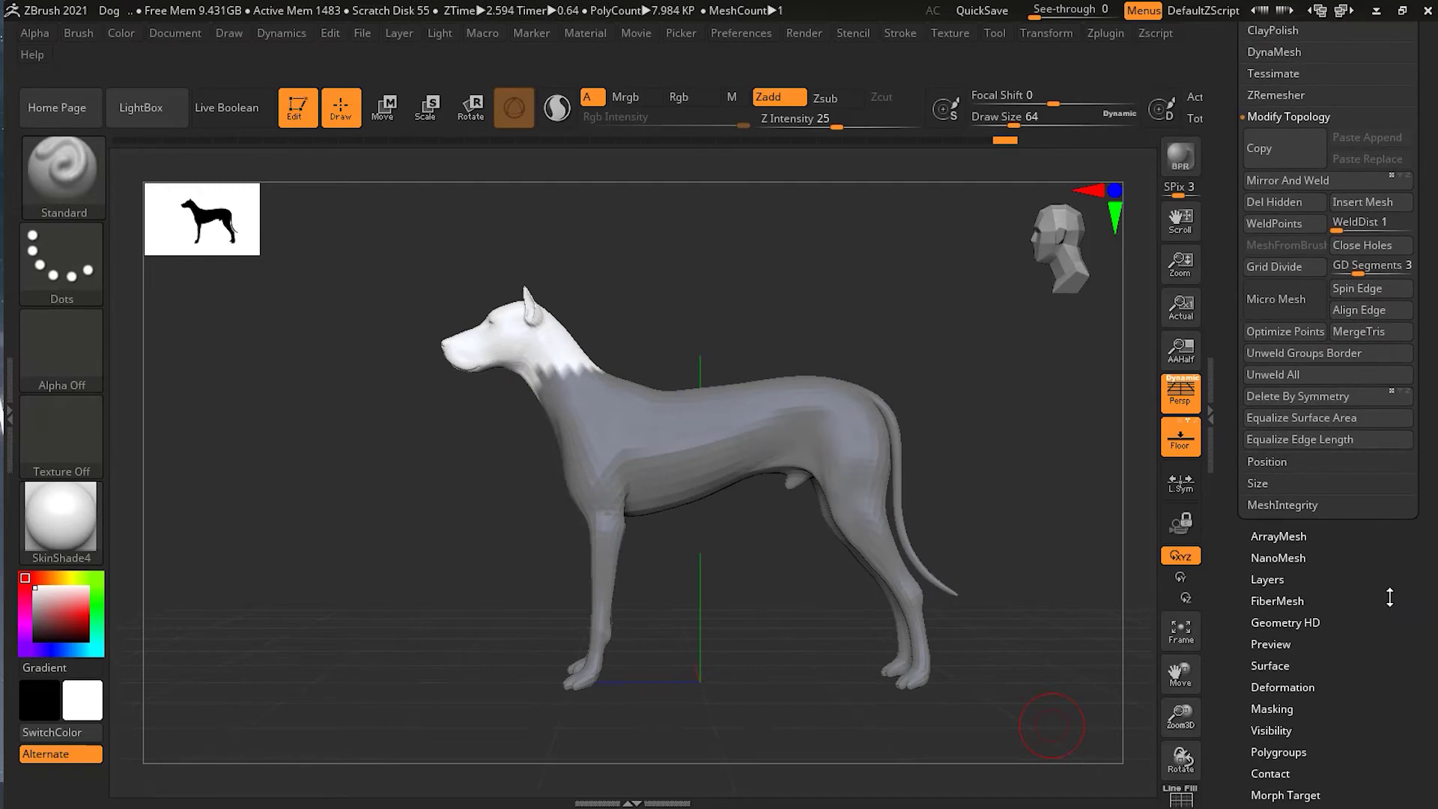
Hide the unmasked head with Visibility > HidePt and orbit around the headless body
click(1282, 728)
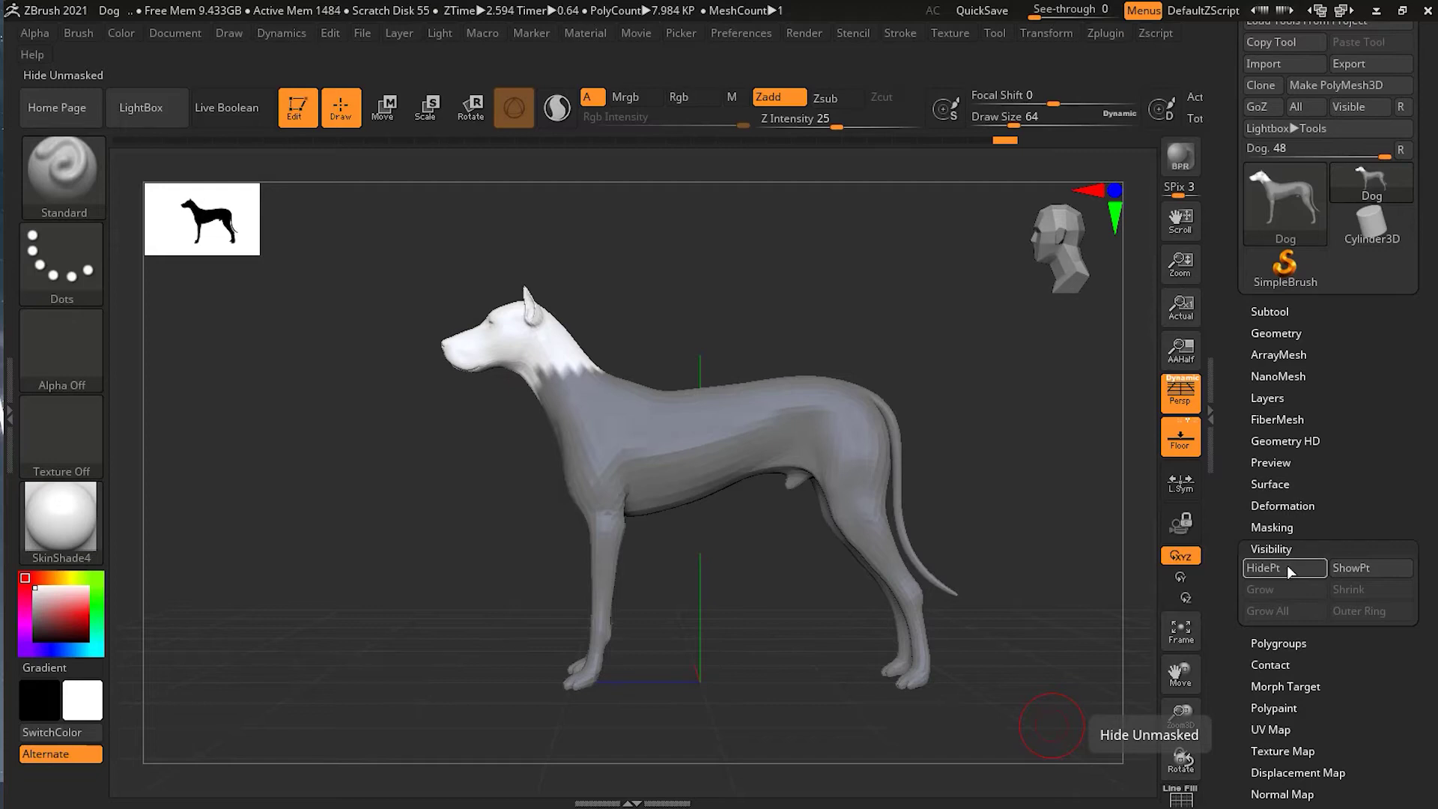
click(1287, 567)
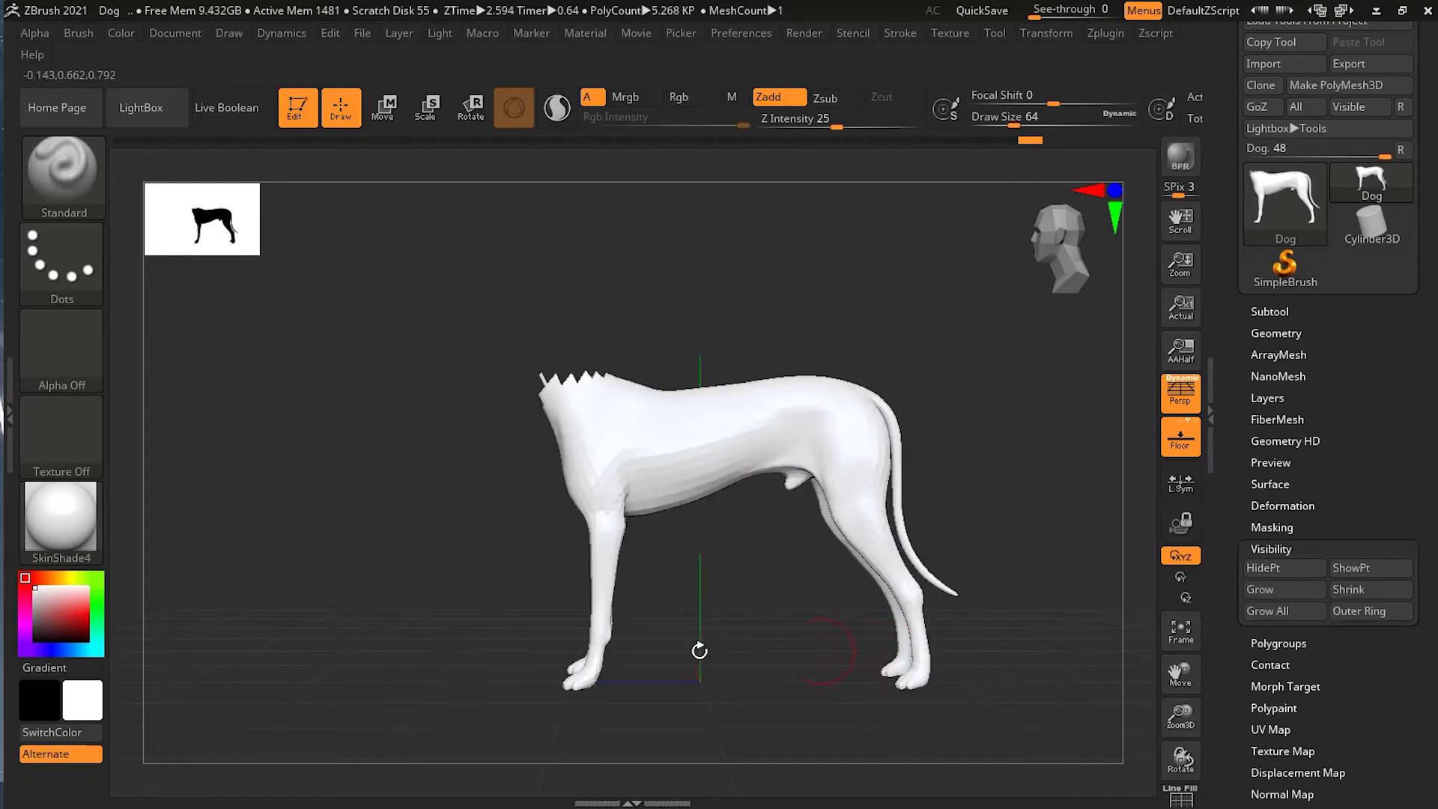
drag(699, 650, 751, 681)
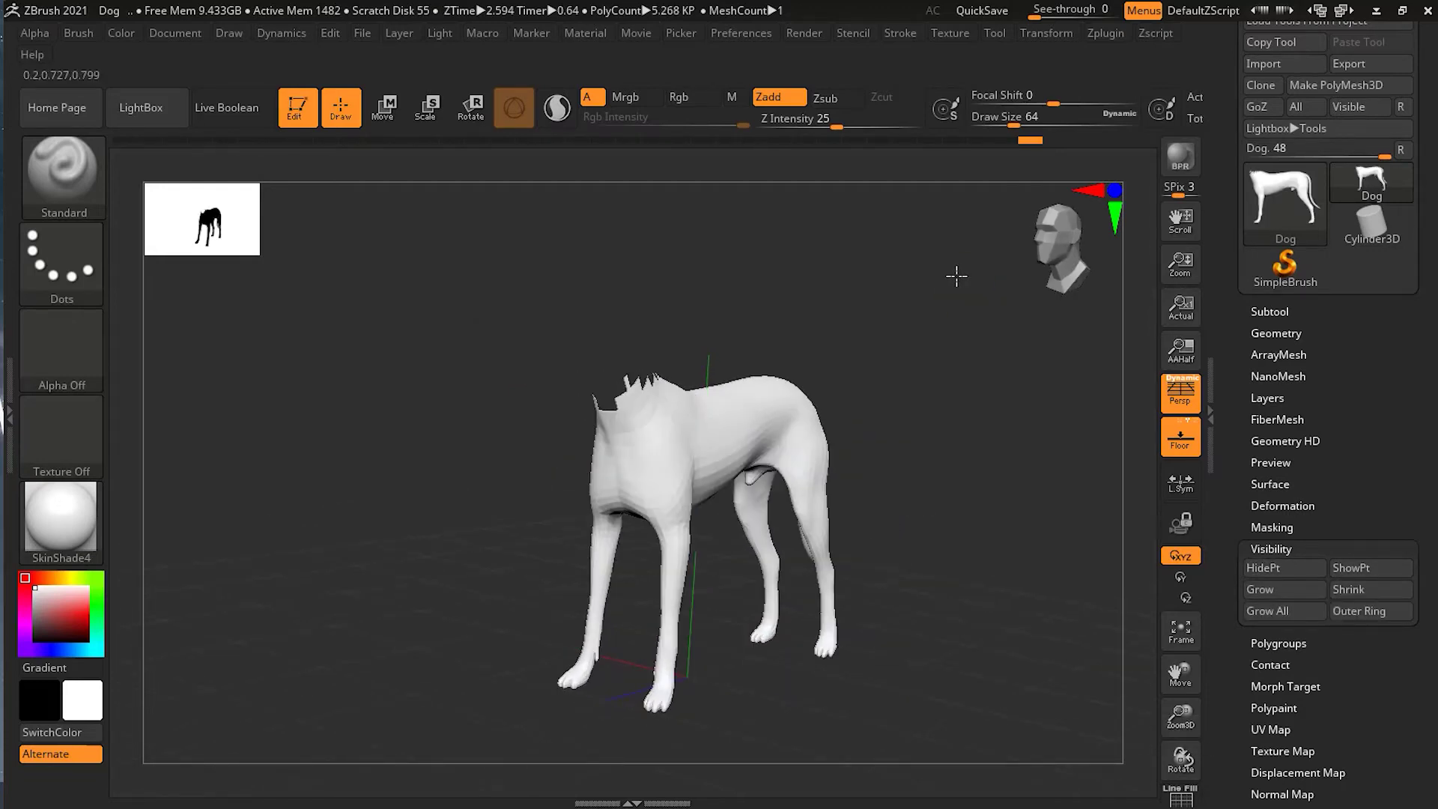
drag(547, 288, 540, 337)
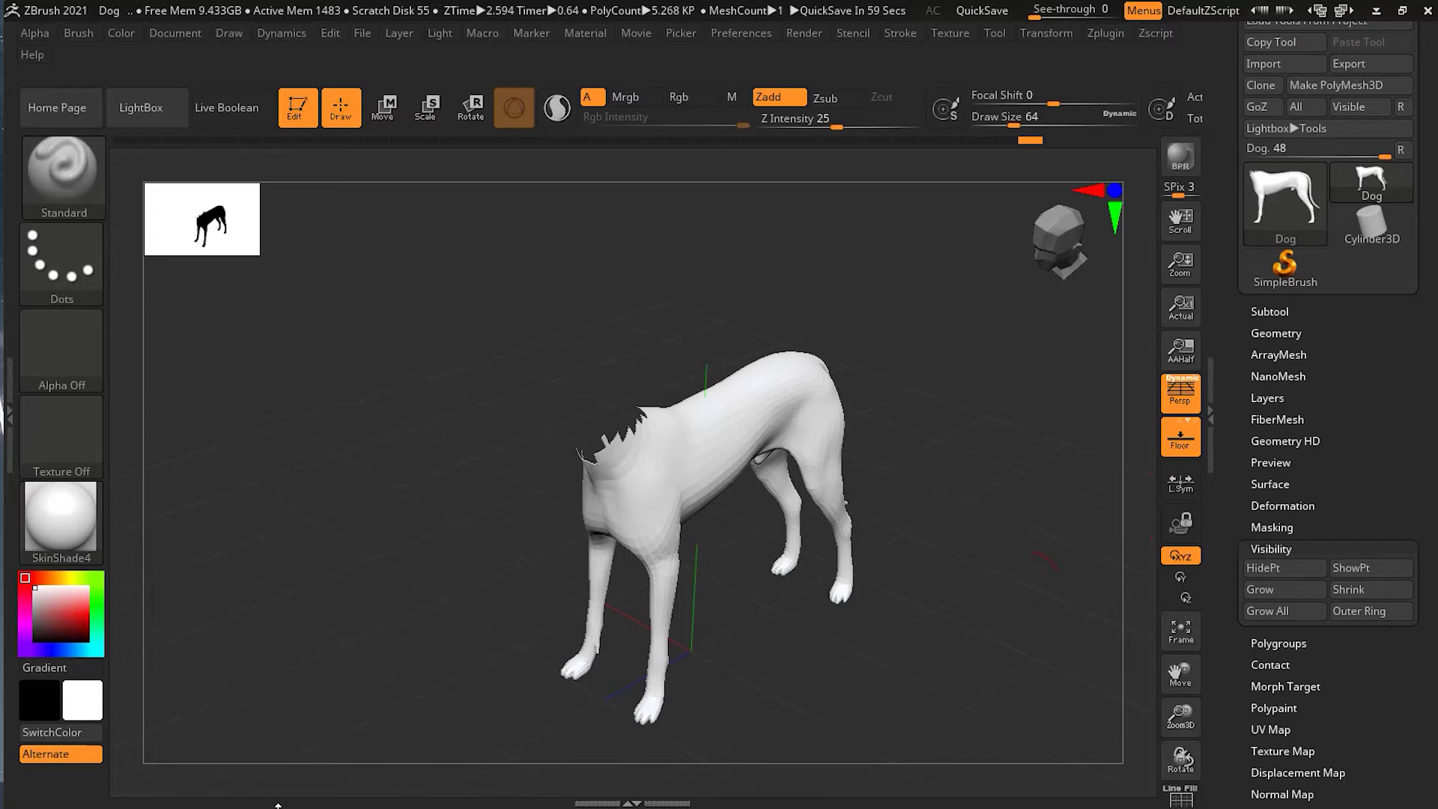
Delete the hidden head with Geometry > Modify Topology > Del Hidden, raising the body to SDiv 5
click(1289, 332)
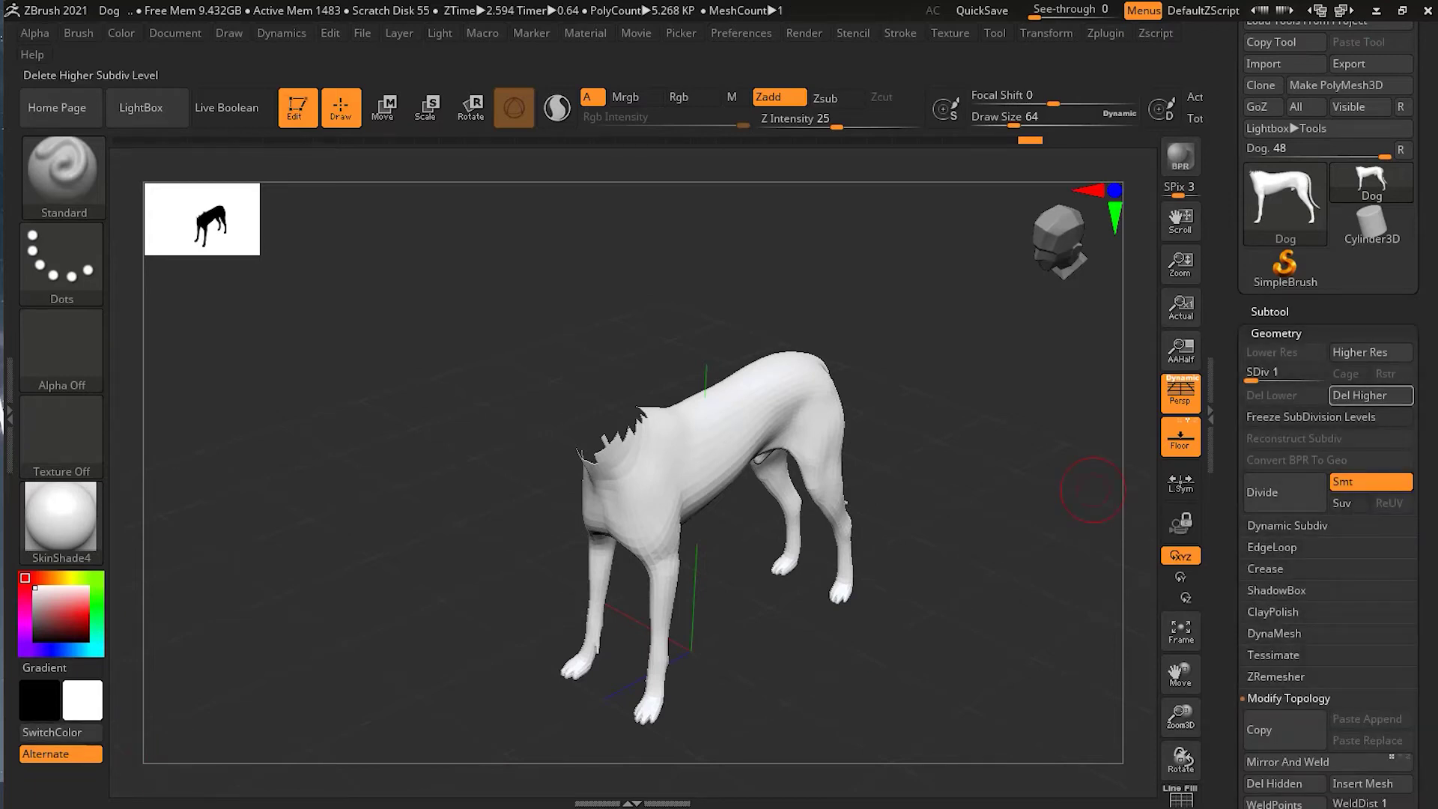
scroll(1433, 384, down, 6)
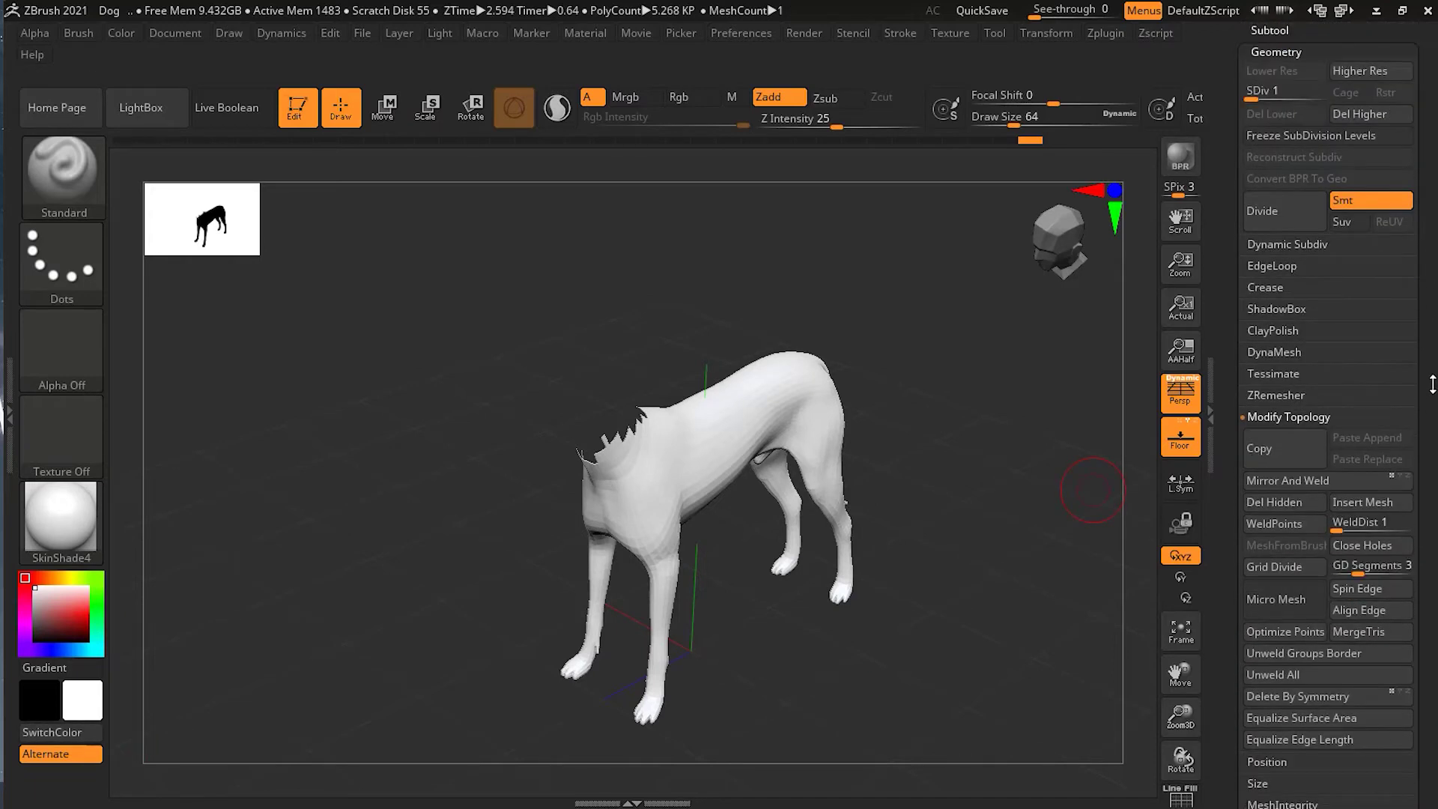
click(1302, 418)
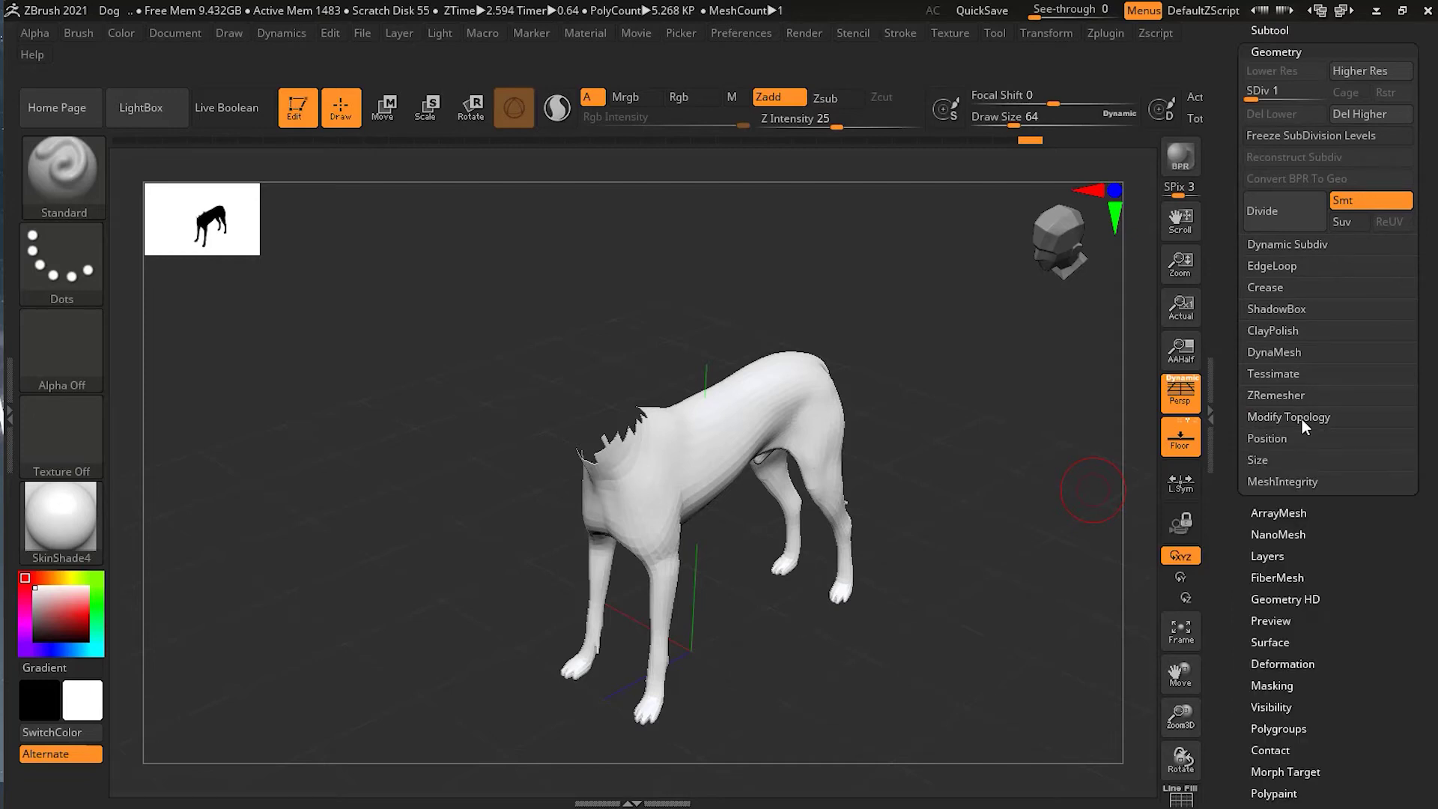
click(1301, 417)
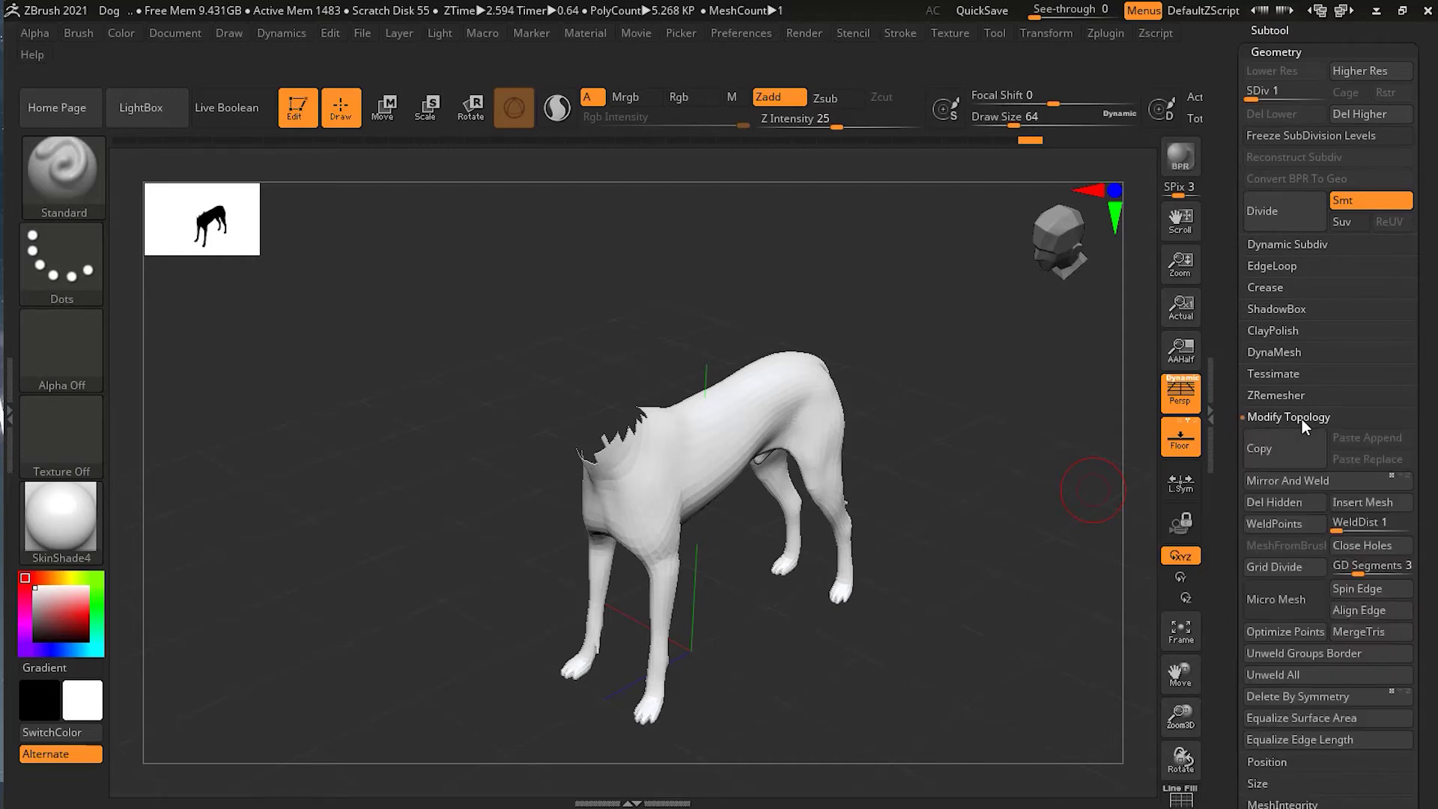
click(1280, 505)
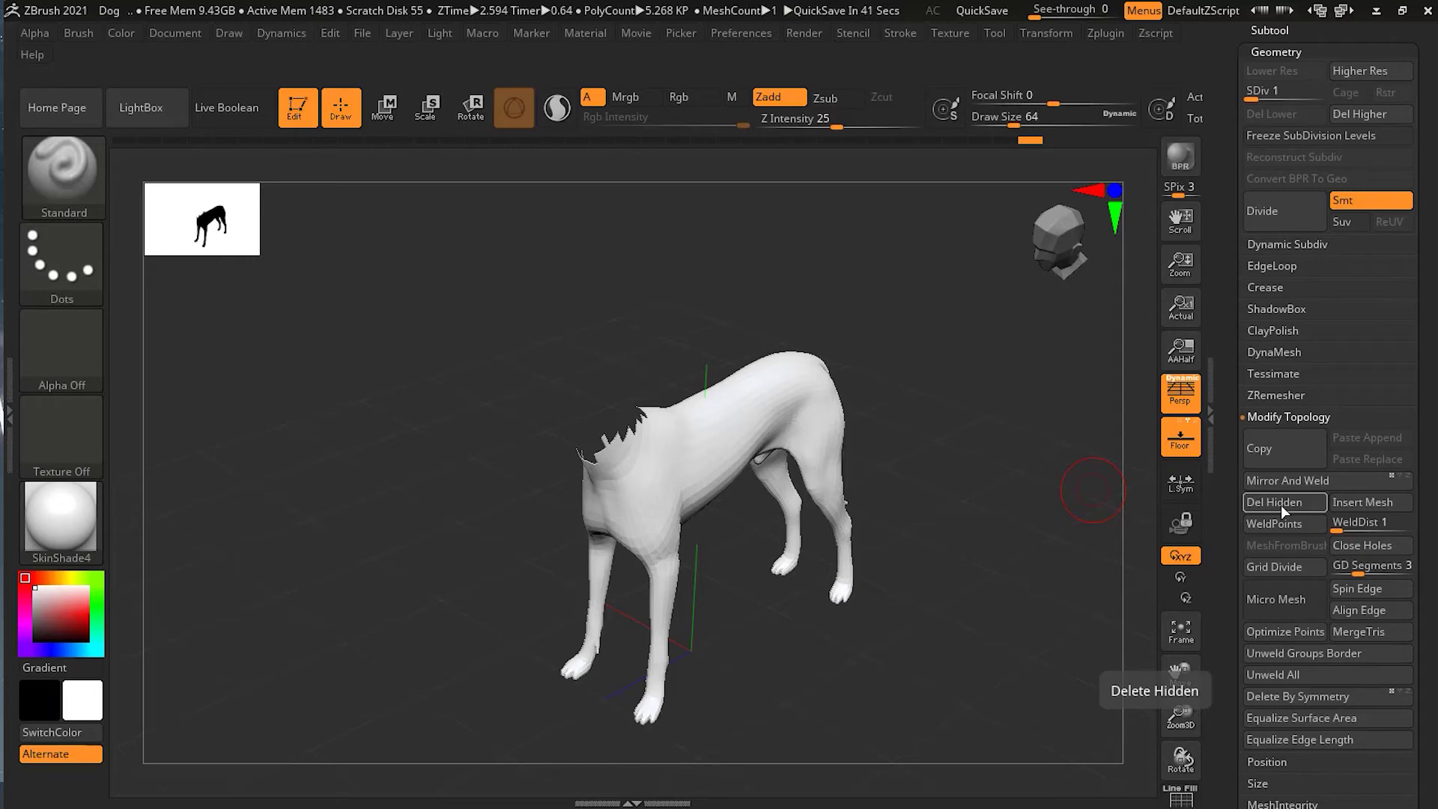
click(1280, 503)
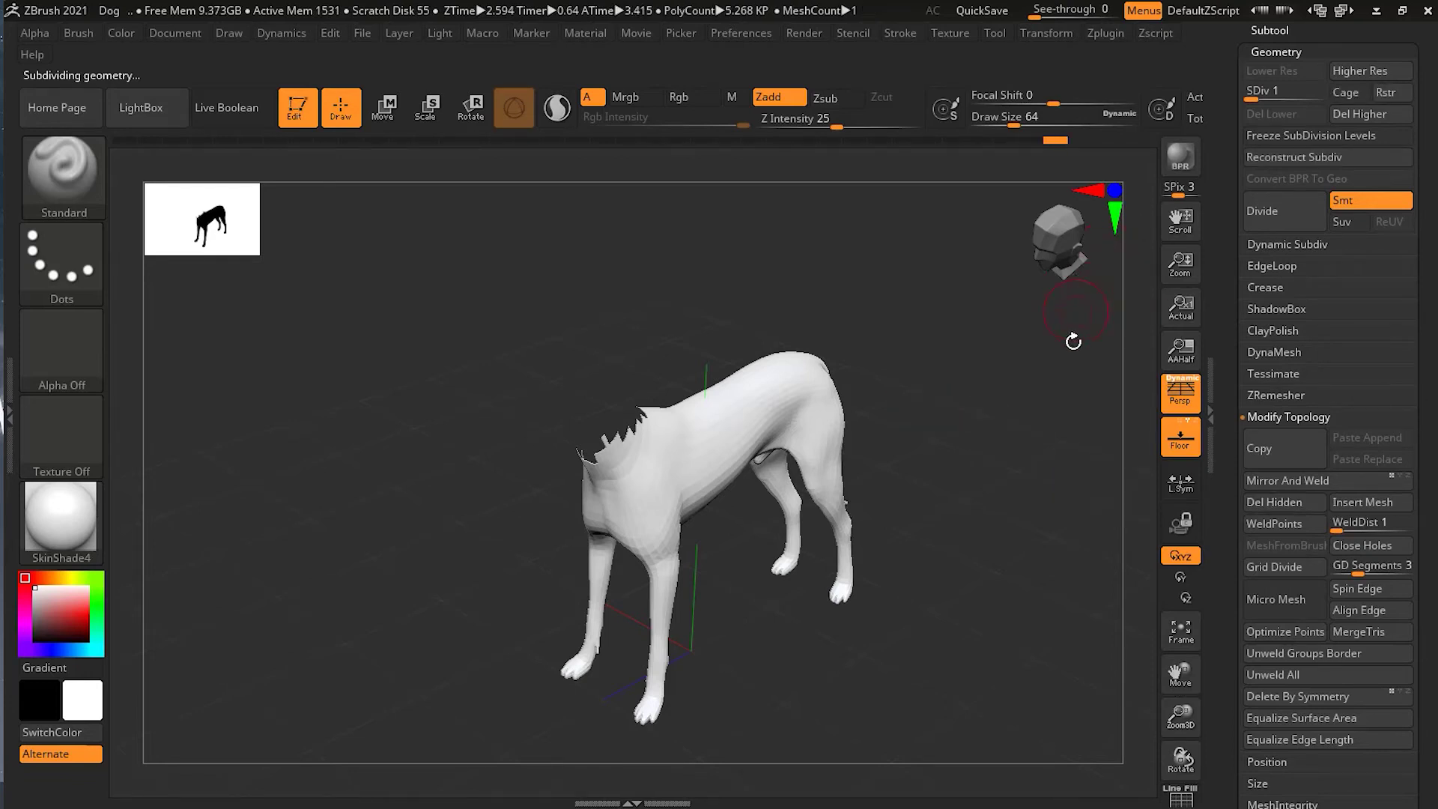
drag(1251, 100, 1318, 101)
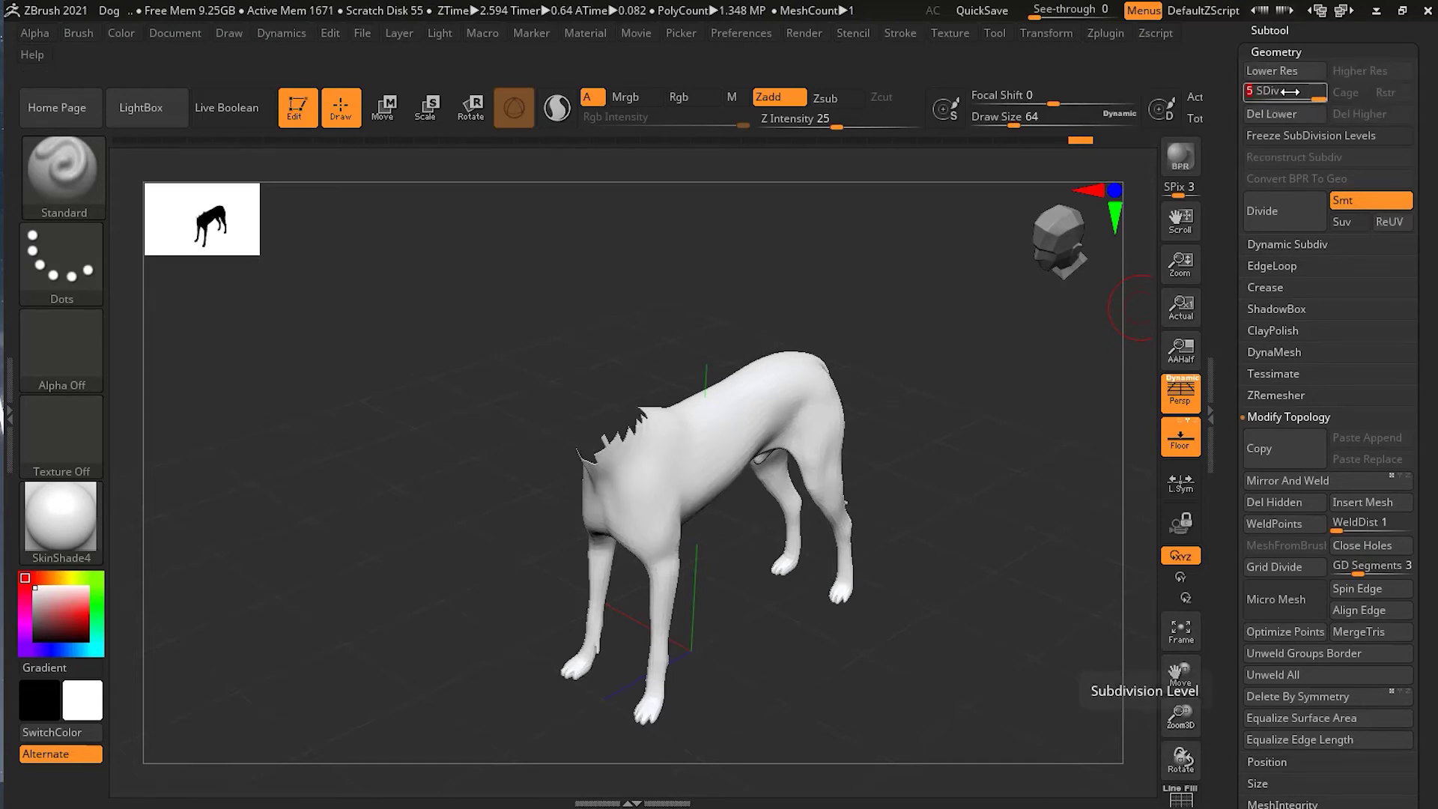
Drop the headless dog to SDiv 1, then bring it back up through 4 to 5
drag(1308, 99, 1246, 100)
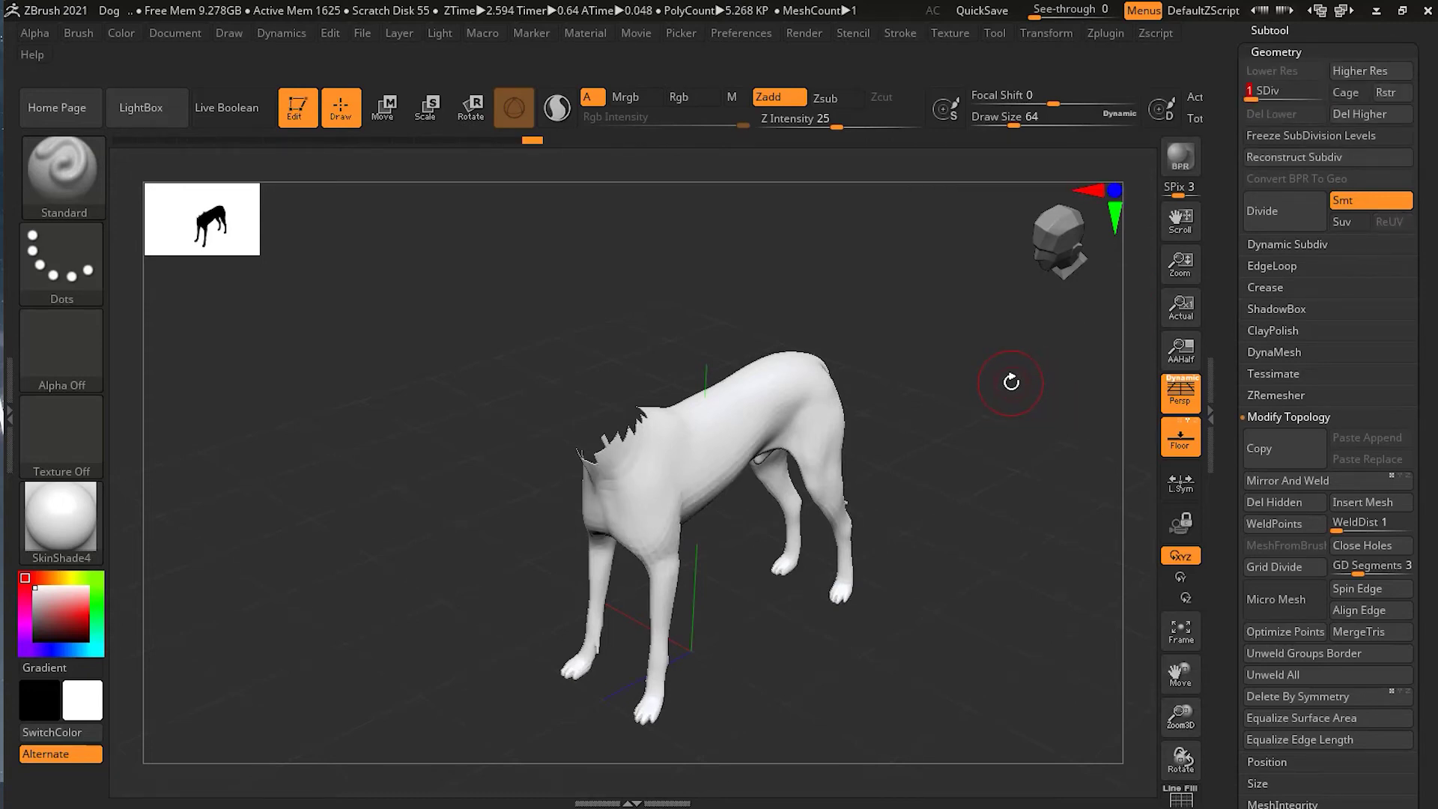
key(d)
key(d)
key(d)
key(d)
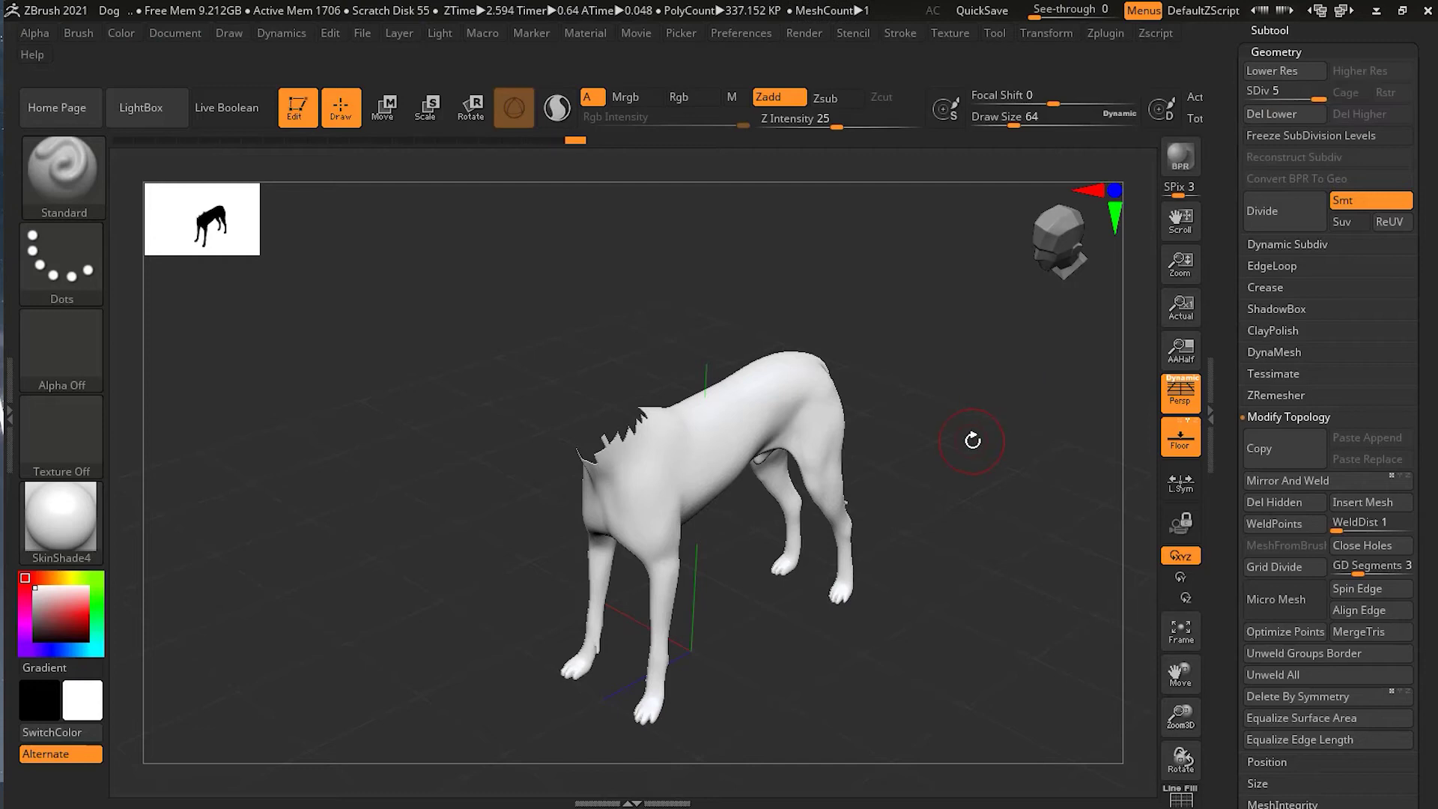
drag(969, 436, 959, 412)
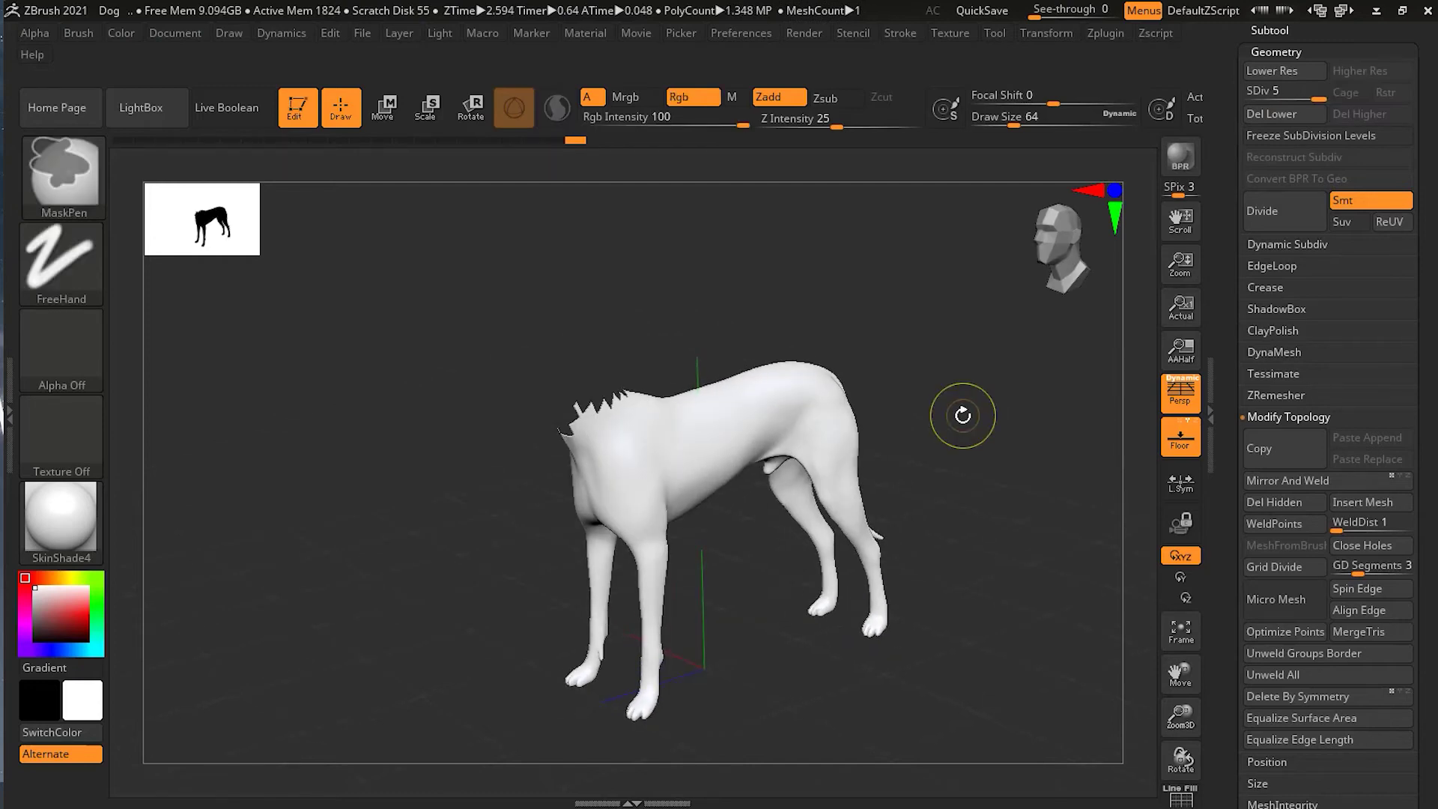
mouse_move(877, 287)
ctrl+mouse_down()
mouse_move(1034, 417)
mouse_move(963, 379)
mouse_move(999, 412)
ctrl+mouse_up()
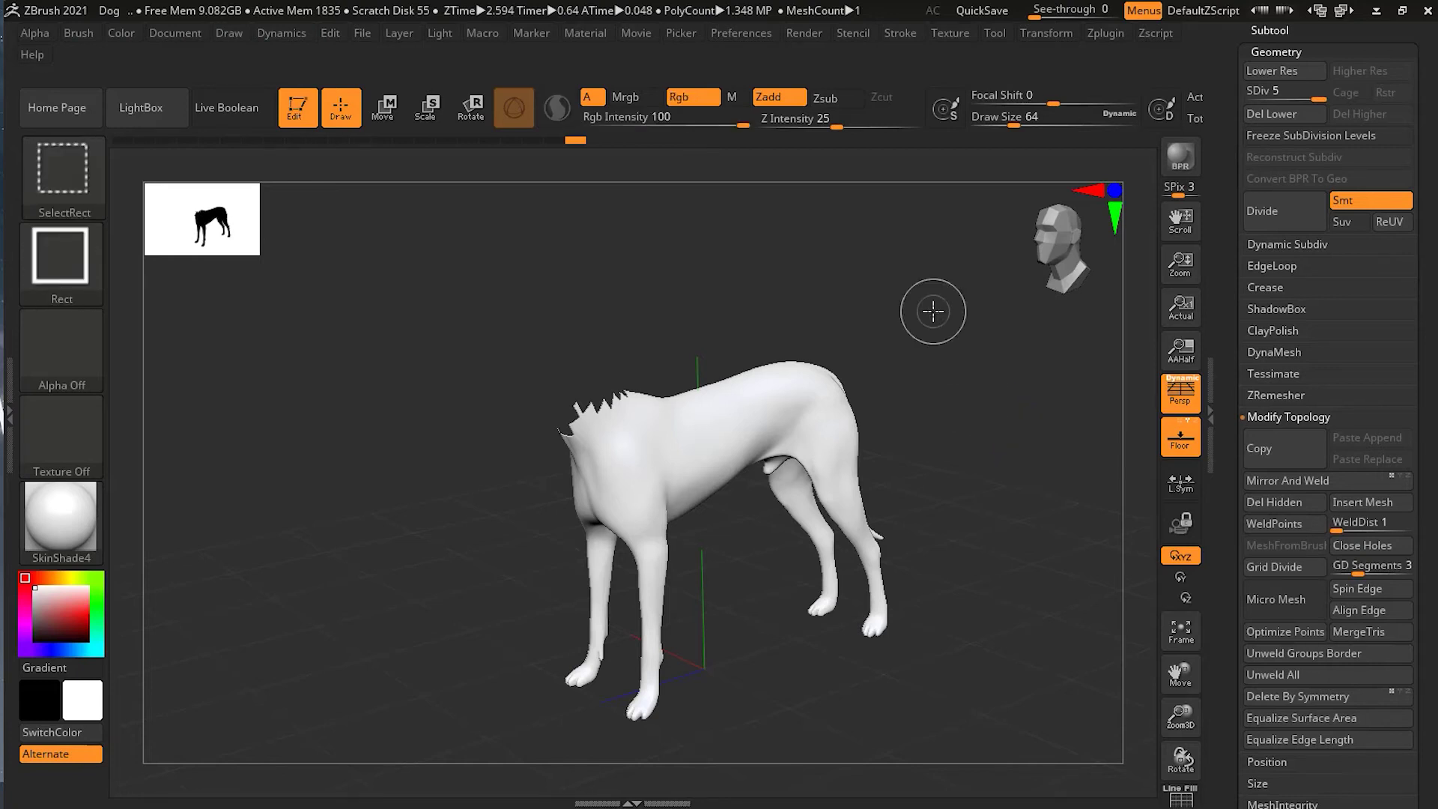
mouse_move(919, 310)
ctrl+shift+mouse_down()
mouse_move(982, 394)
mouse_move(969, 430)
ctrl+shift+mouse_up()
key(ctrl+z)
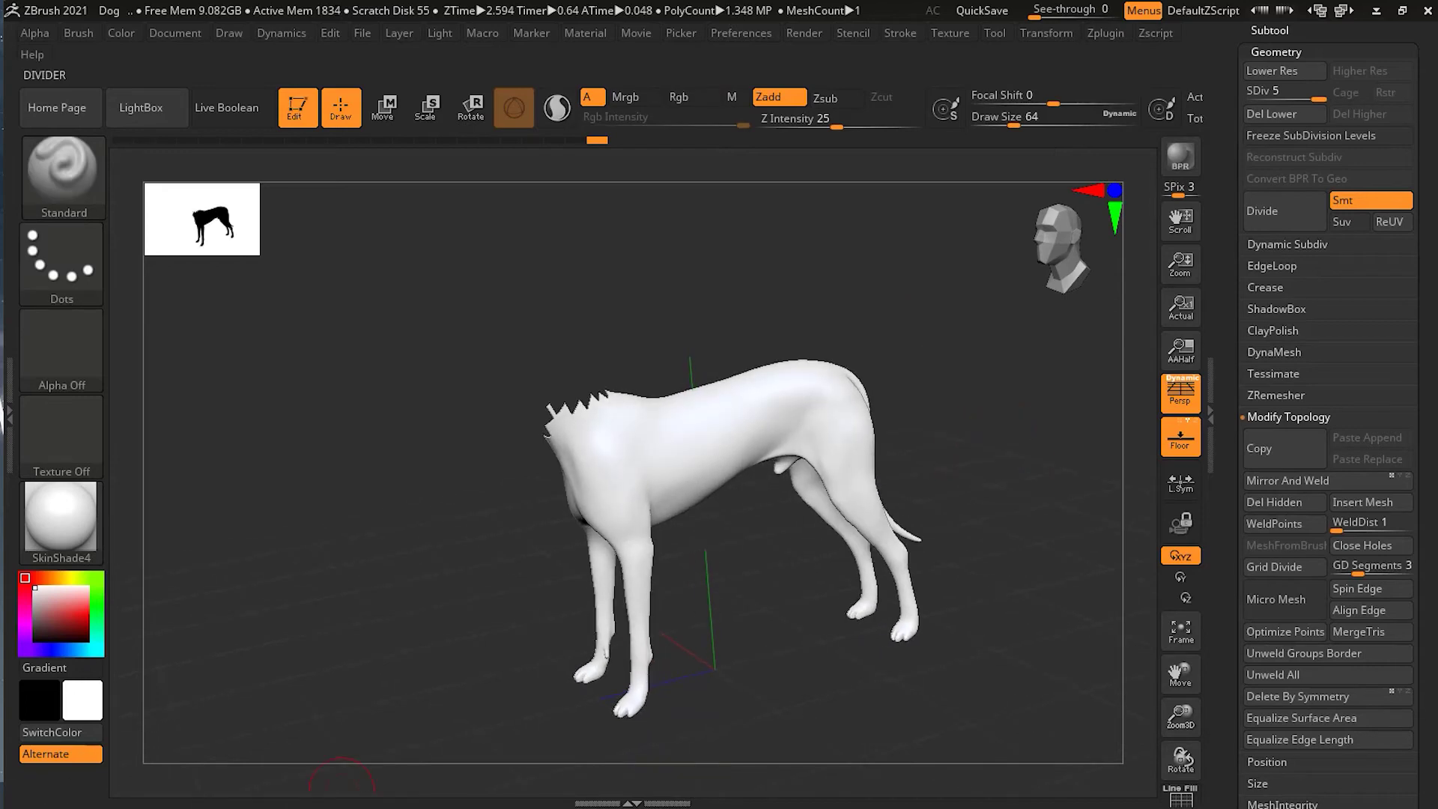
drag(659, 329, 803, 415)
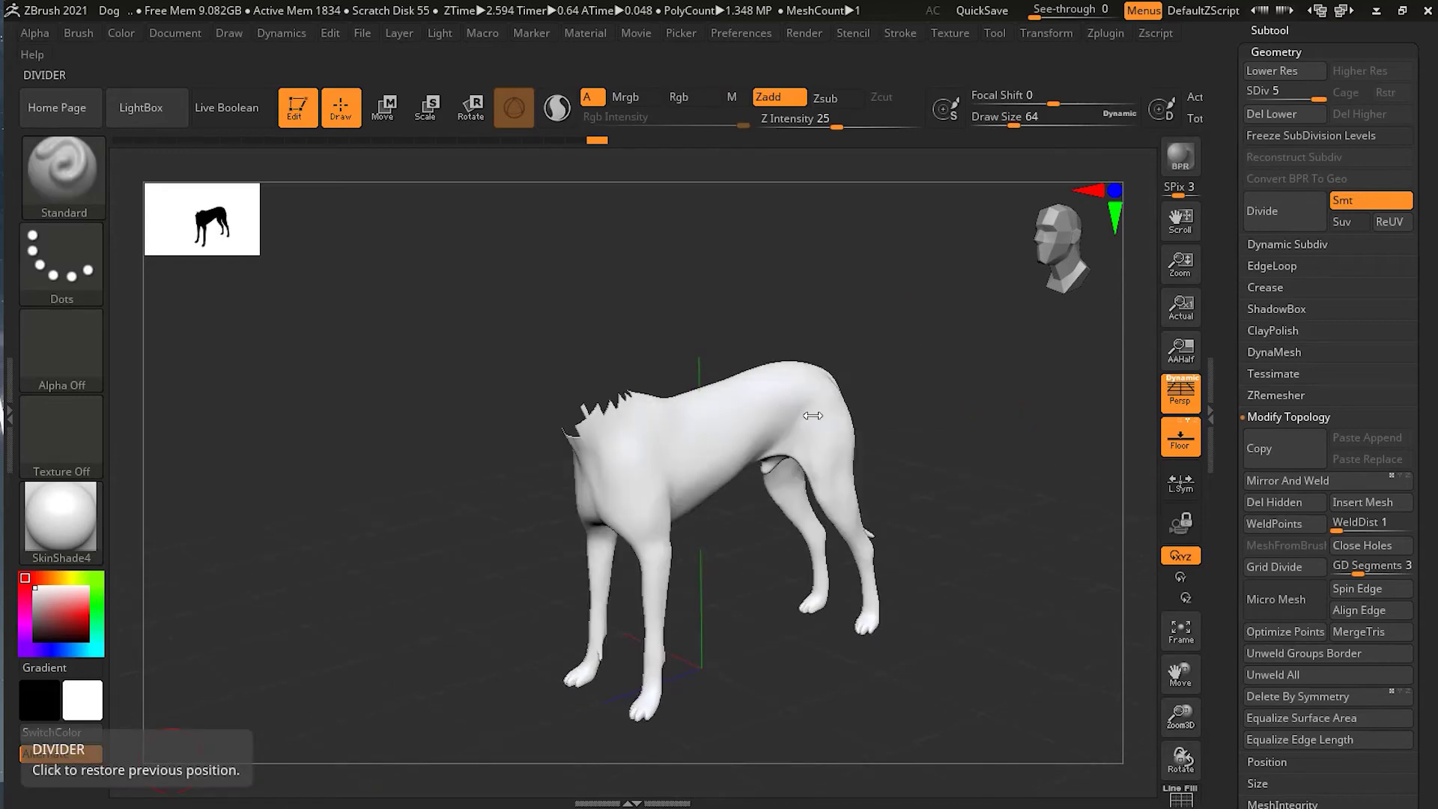
key(ctrl)
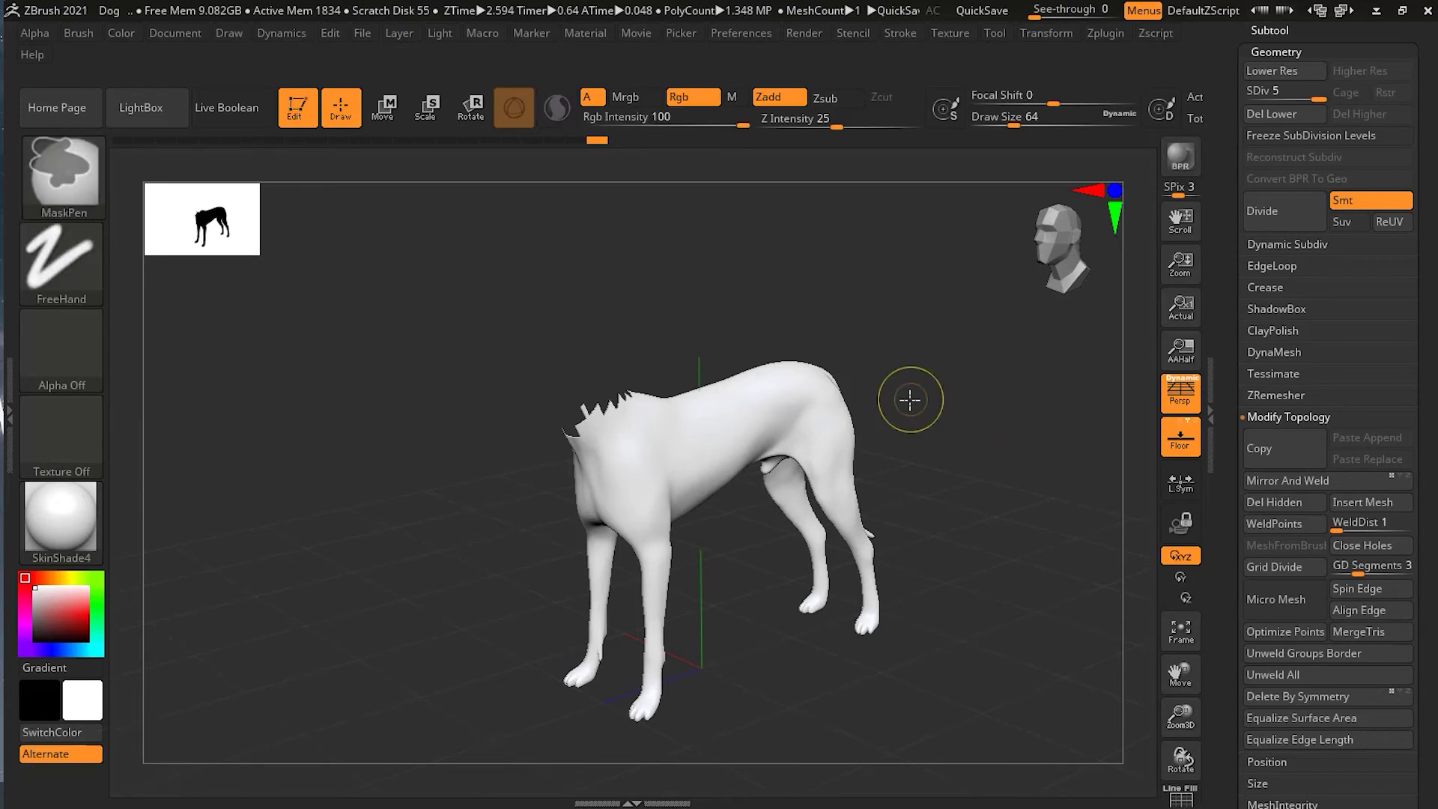
Step the dog down to SDiv 1, restore the whole mesh, and jump back to SDiv 5
key(shift+d)
key(shift+d)
key(shift+d)
key(shift+d)
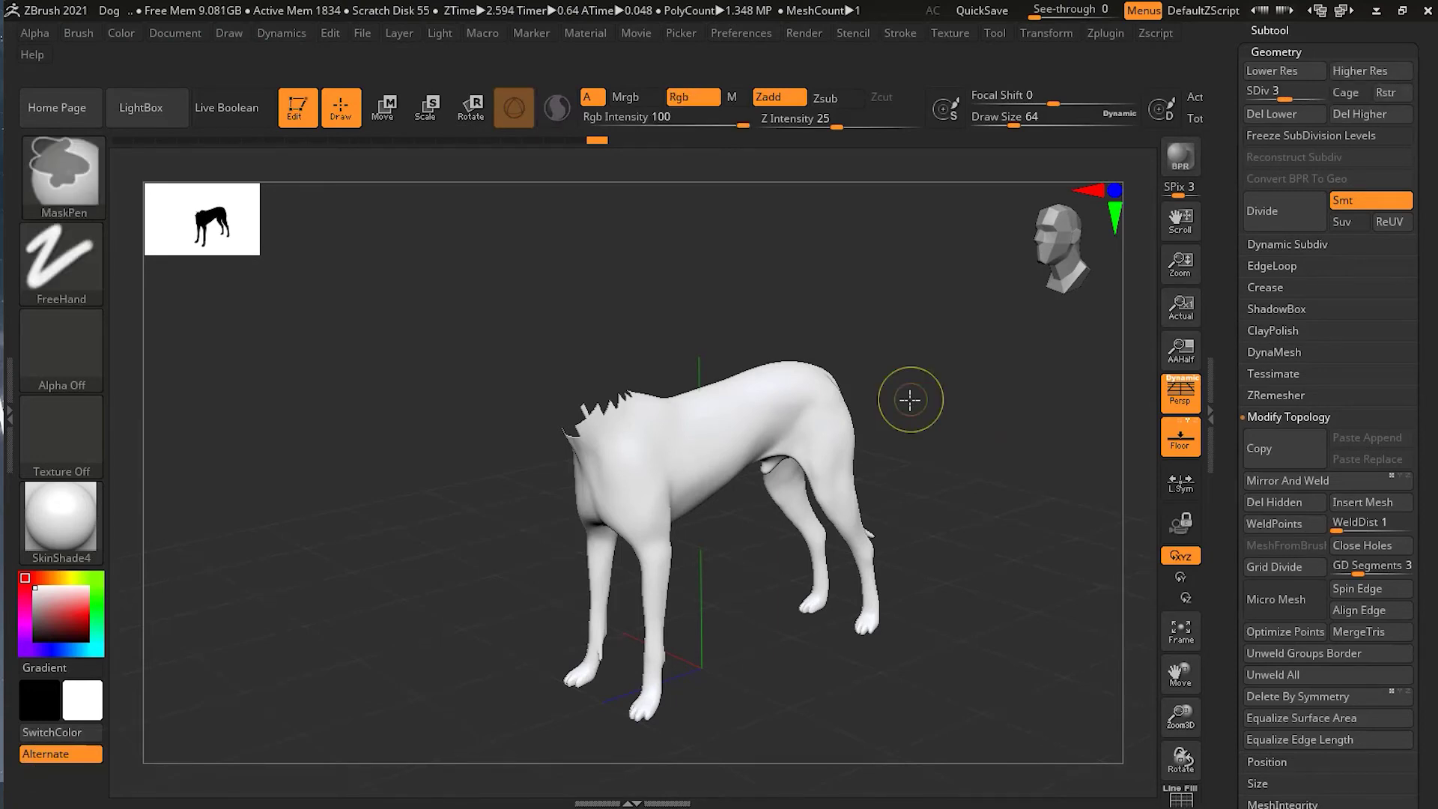
key(d)
key(d)
key(d)
key(d)
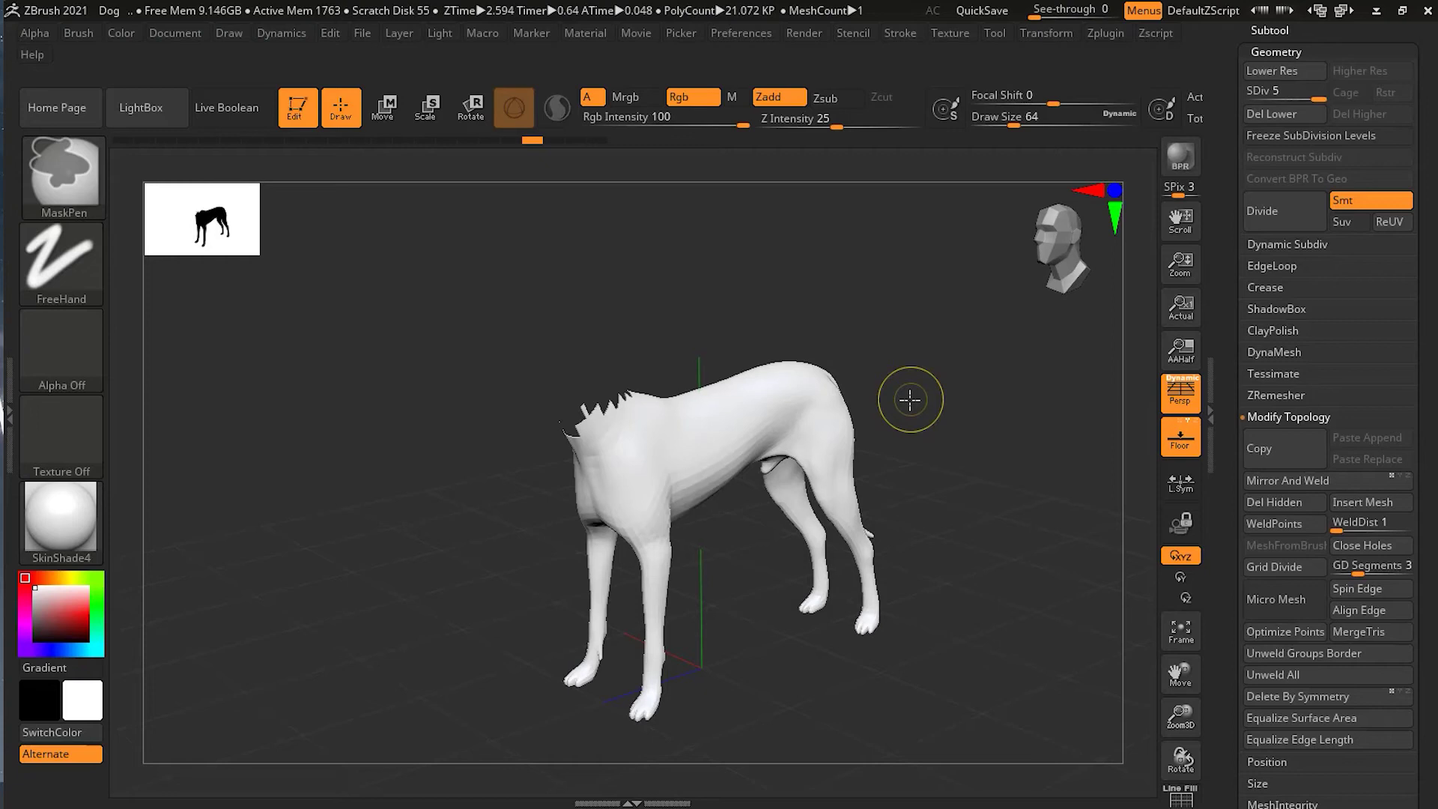
key(shift+d)
key(shift+d)
key(shift+d)
key(shift+d)
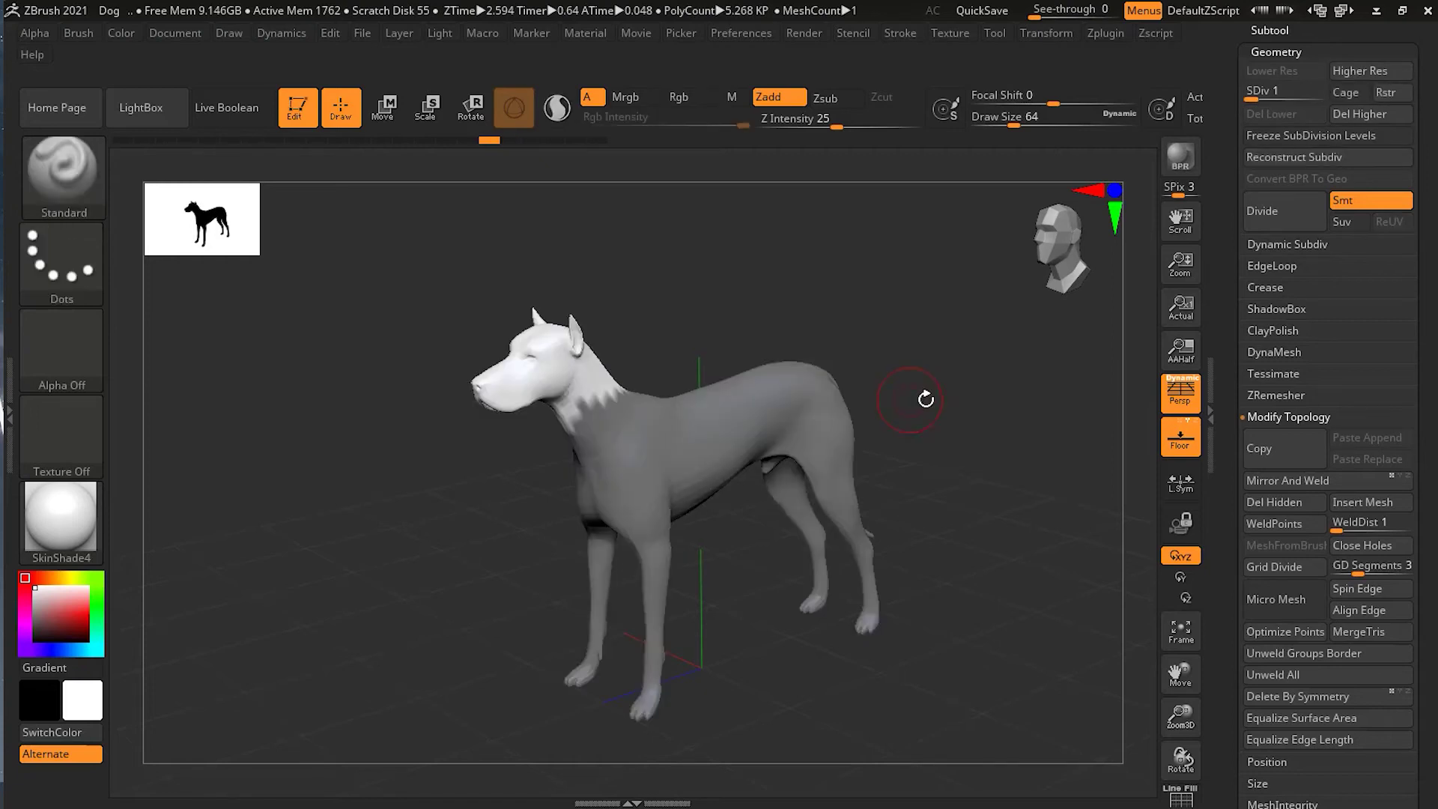
key(shift+d)
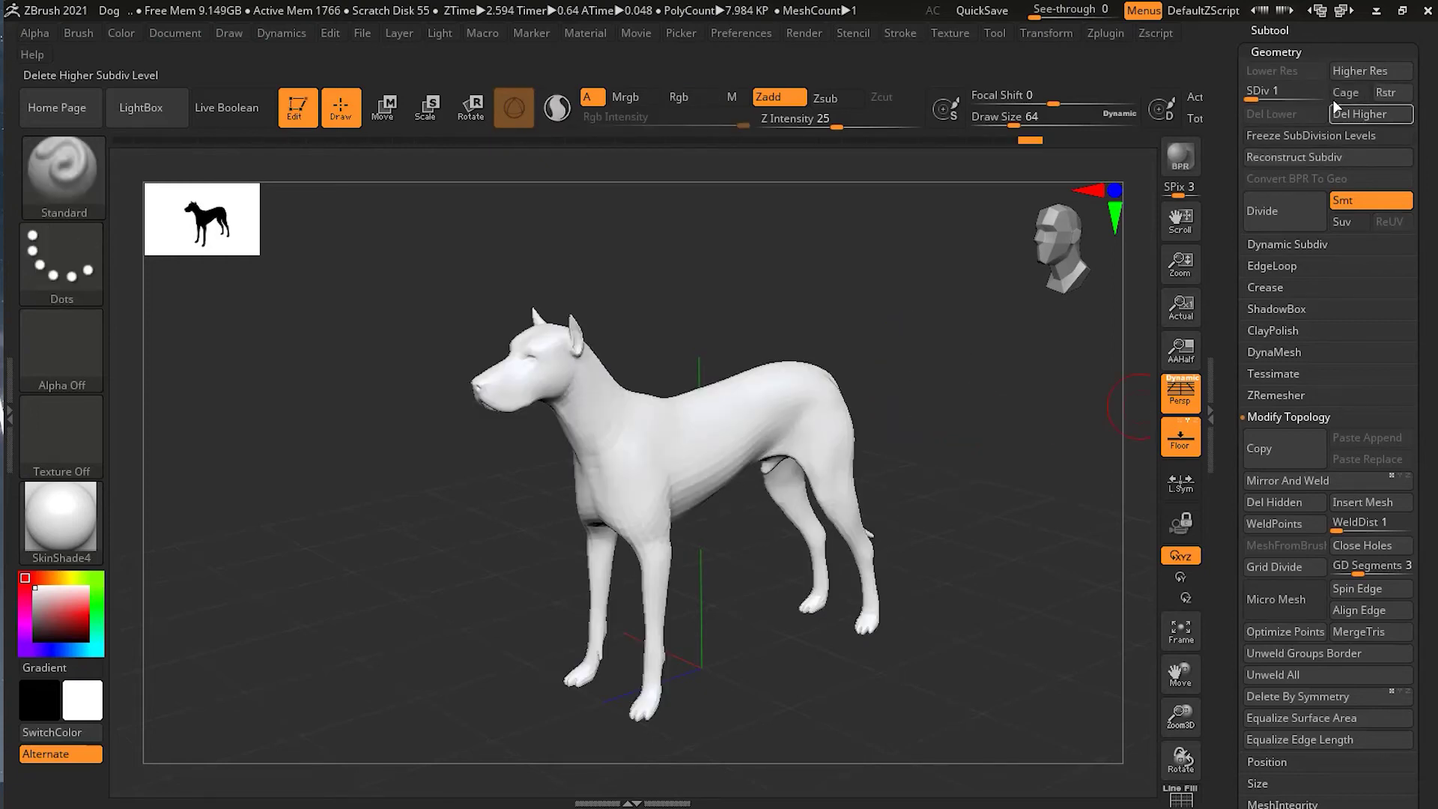
click(1321, 97)
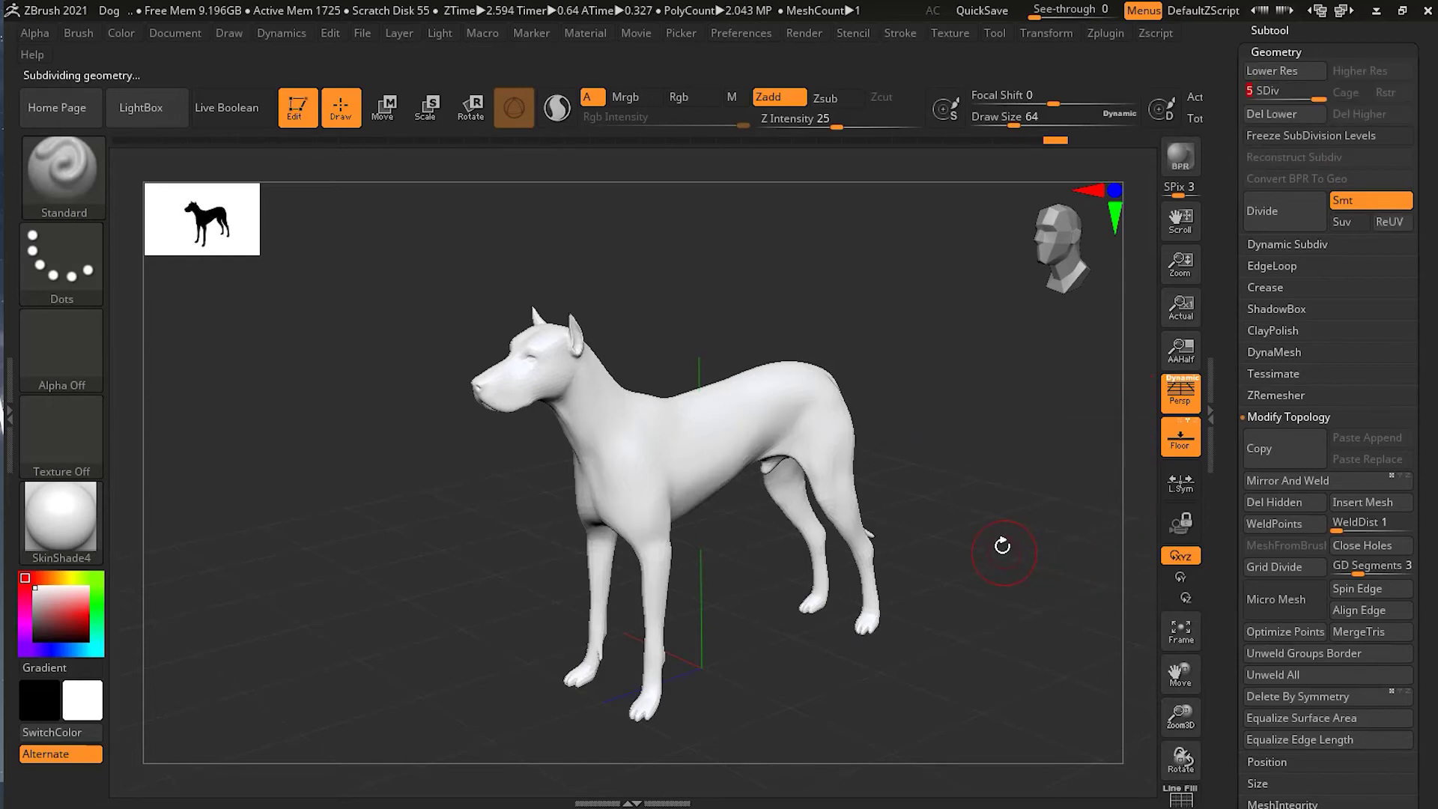
At SDiv 5, rectangle-hide the dog's head from a side view and attempt Del Hidden
drag(989, 529, 748, 436)
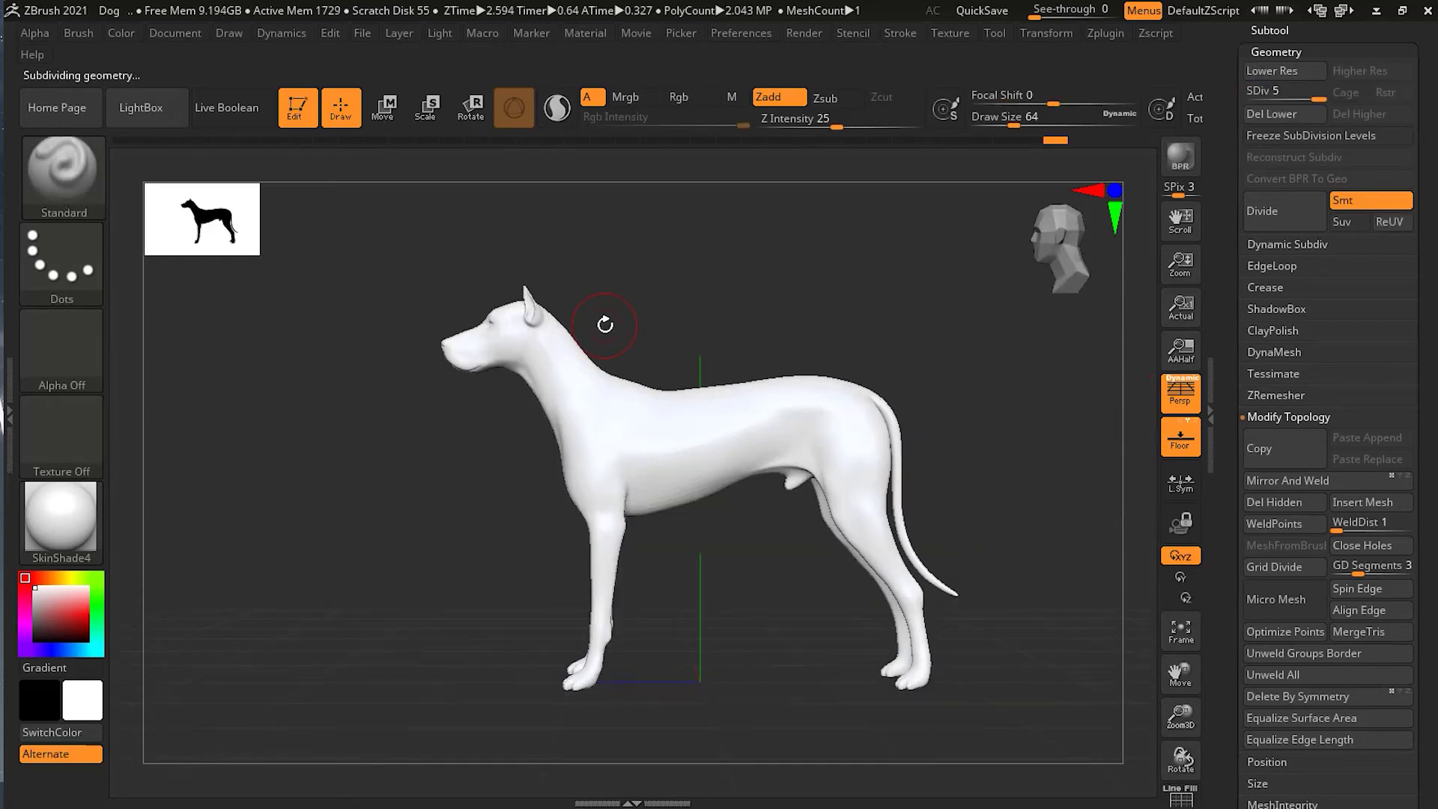
key(ctrl+shift)
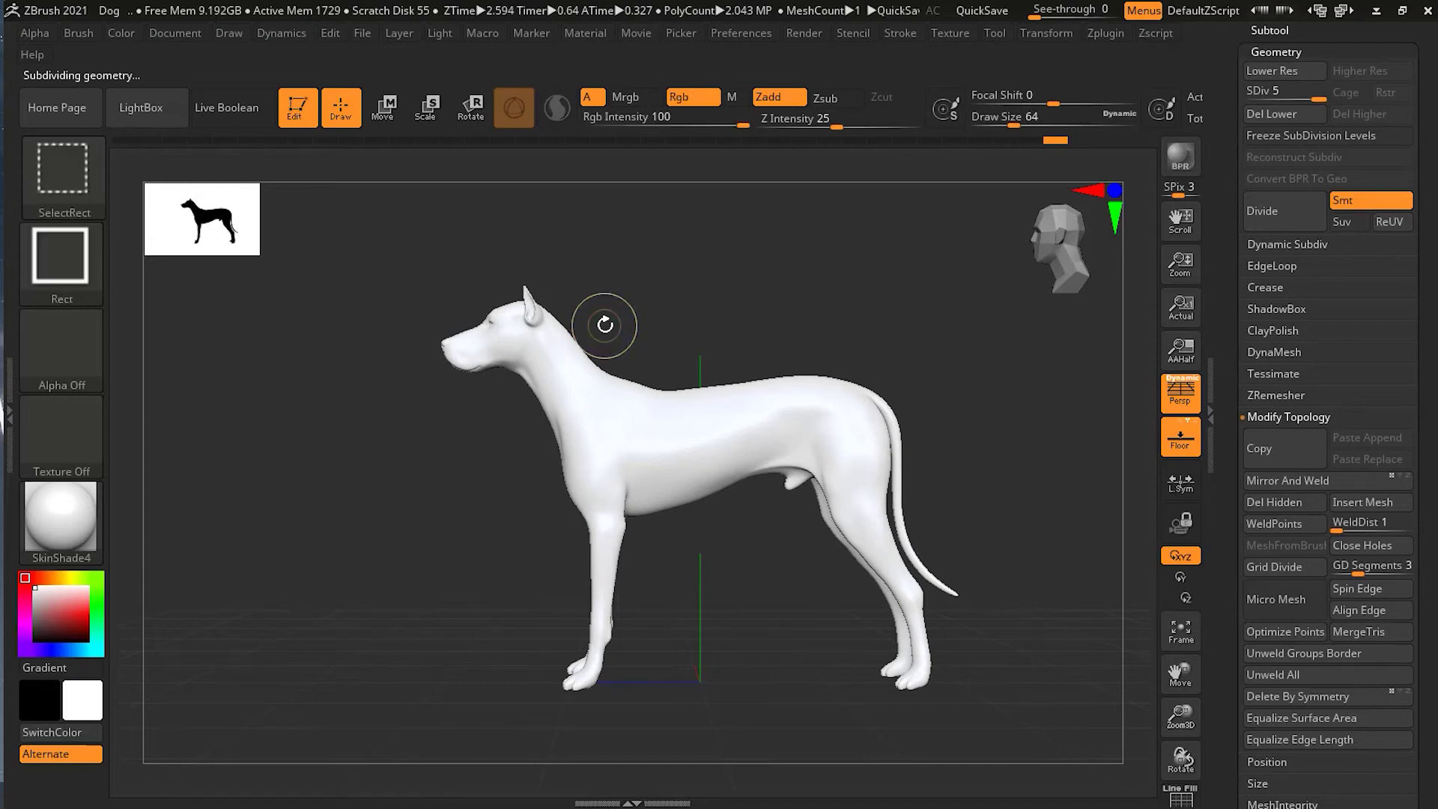
mouse_move(357, 251)
ctrl+shift+mouse_down()
mouse_move(653, 427)
mouse_move(569, 401)
mouse_move(572, 387)
ctrl+shift+mouse_up()
mouse_move(918, 440)
mouse_down()
mouse_move(751, 350)
mouse_move(771, 379)
mouse_up()
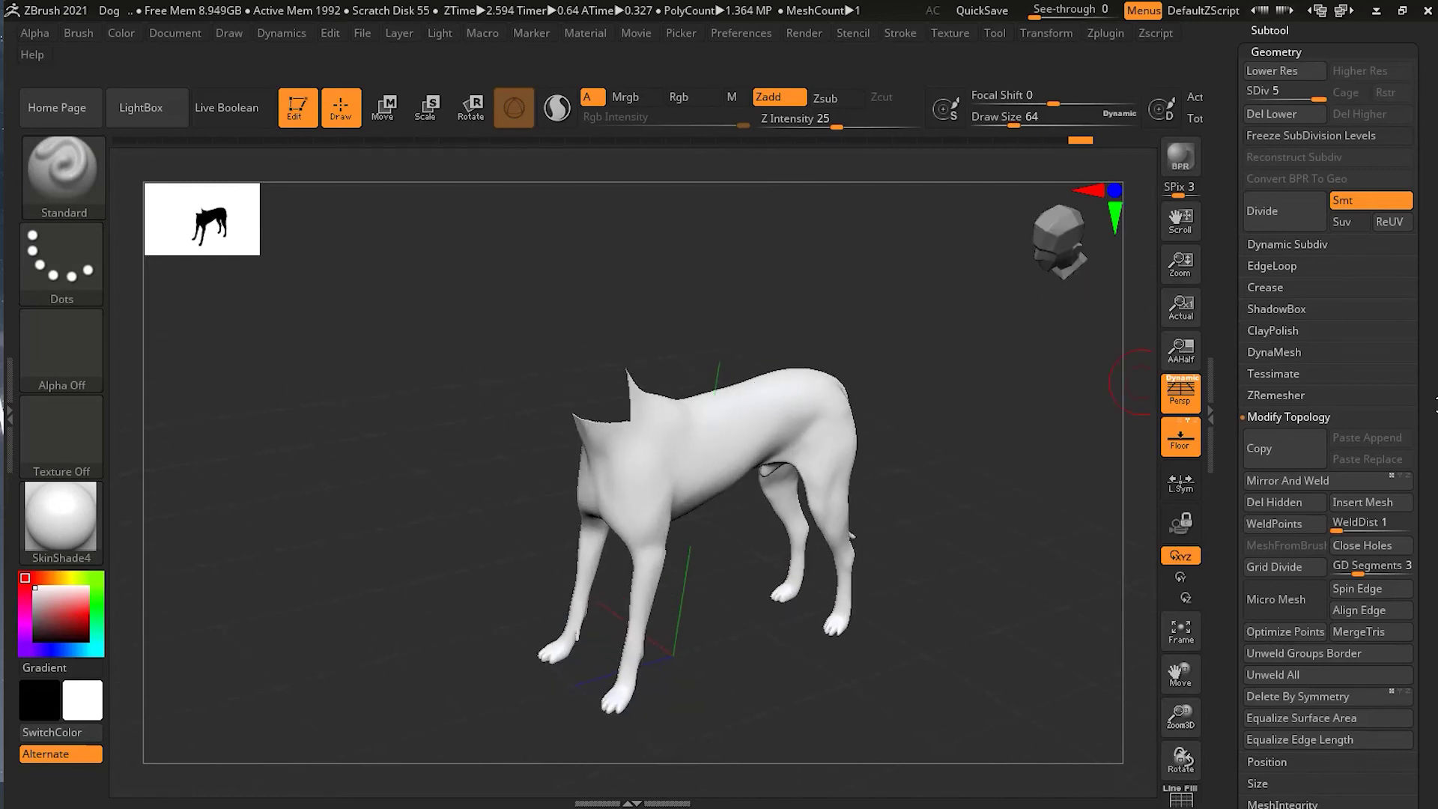
drag(1436, 409, 1428, 352)
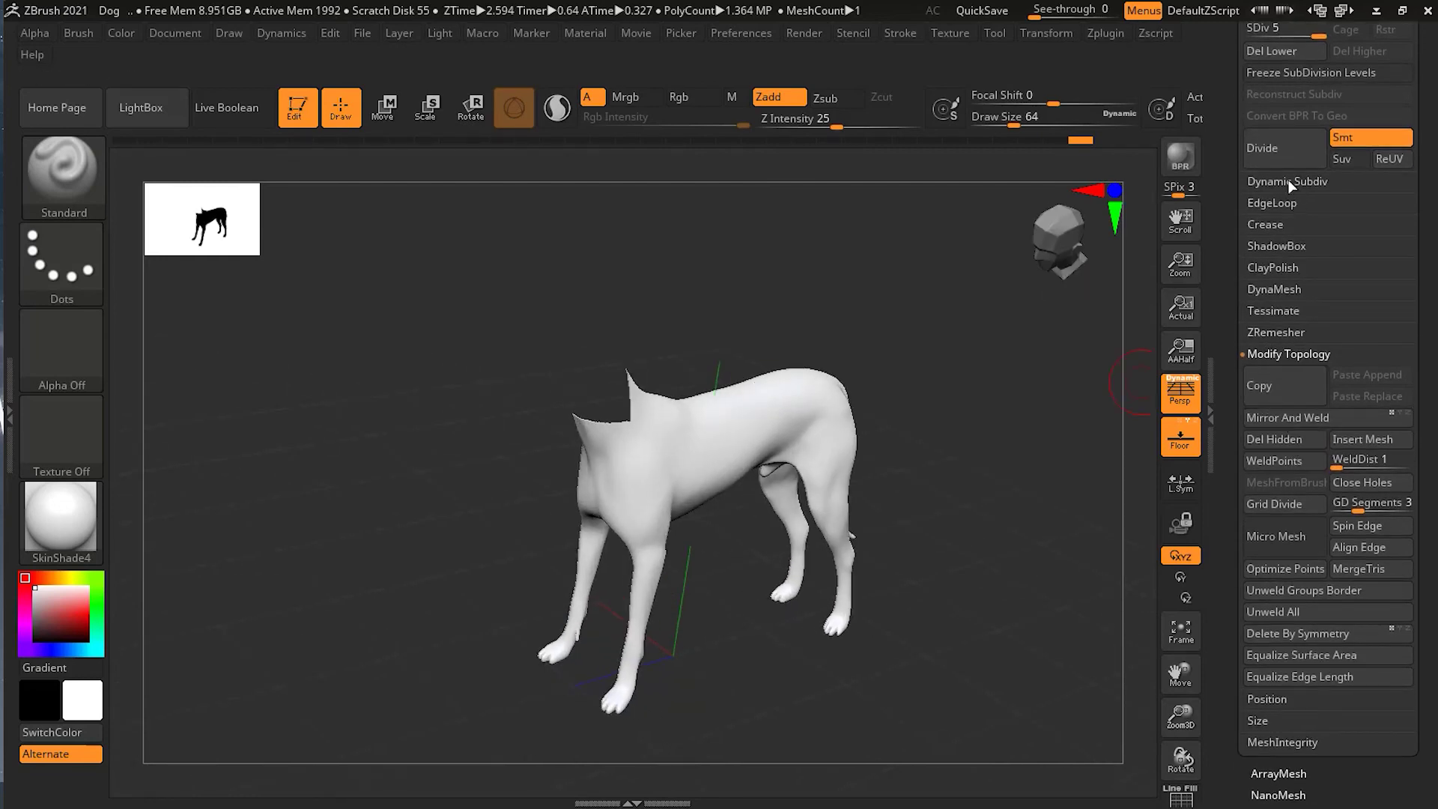
click(1287, 438)
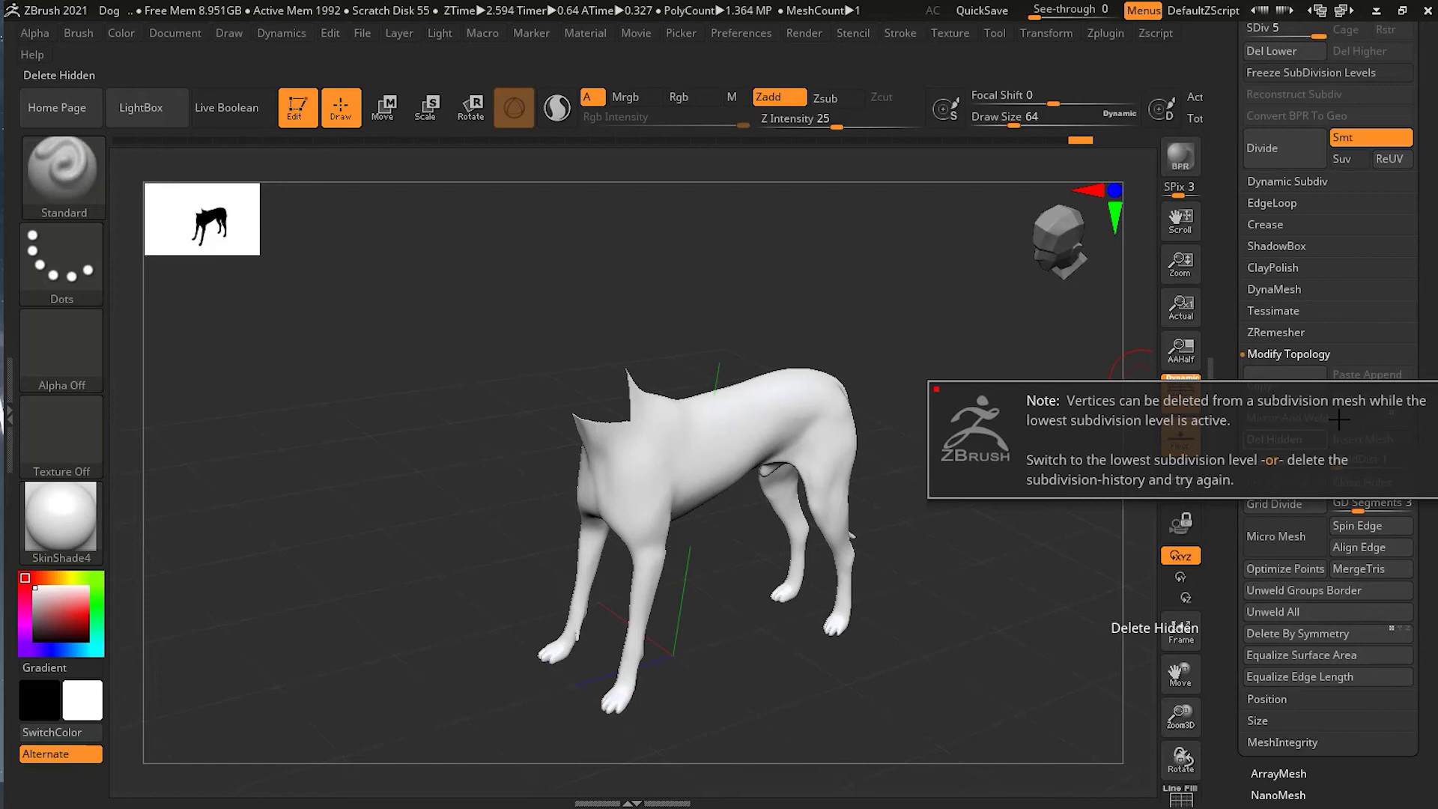
Dismiss the subdivision-level note and apply Geometry > Del Lower to the headless dog
click(1428, 271)
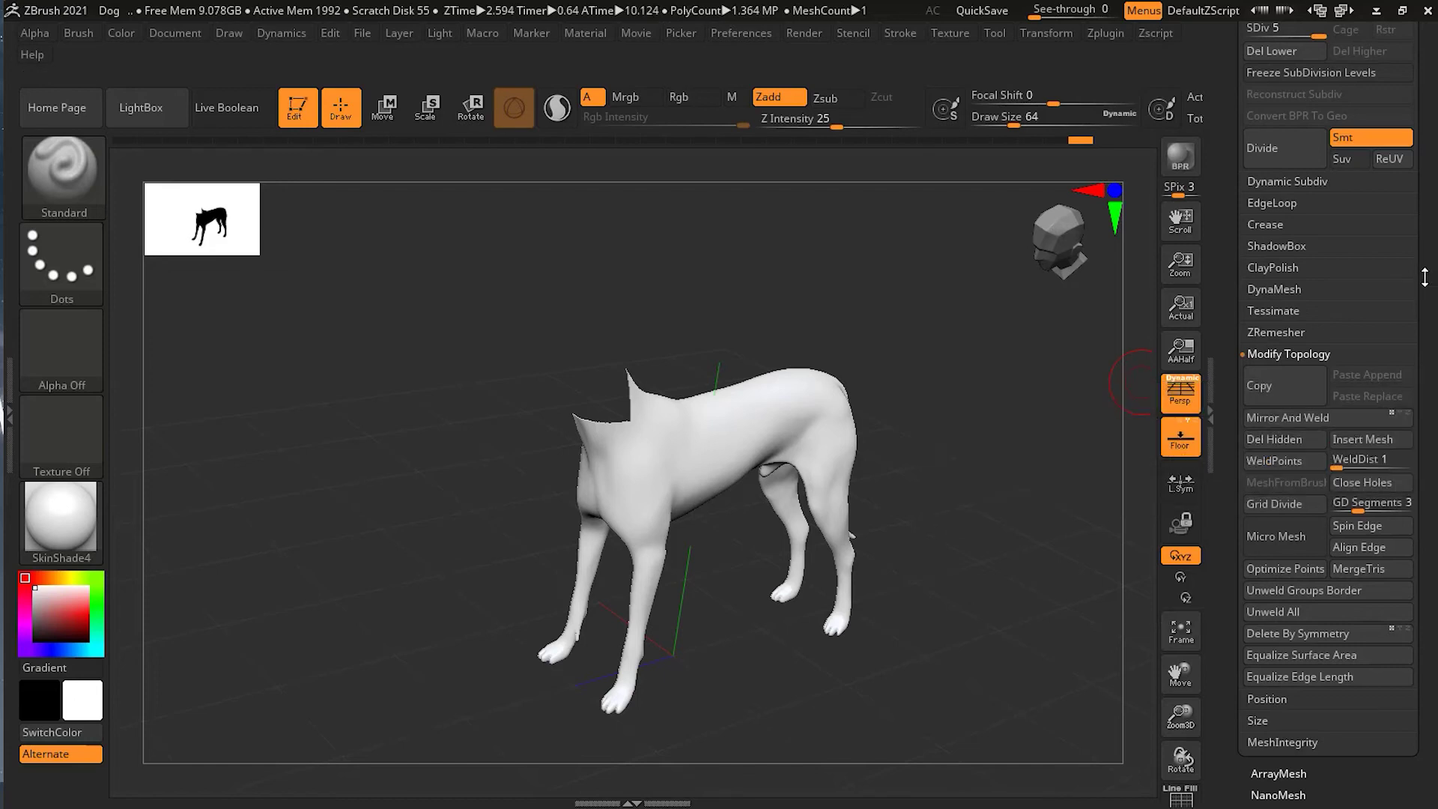
scroll(1427, 273, up, 3)
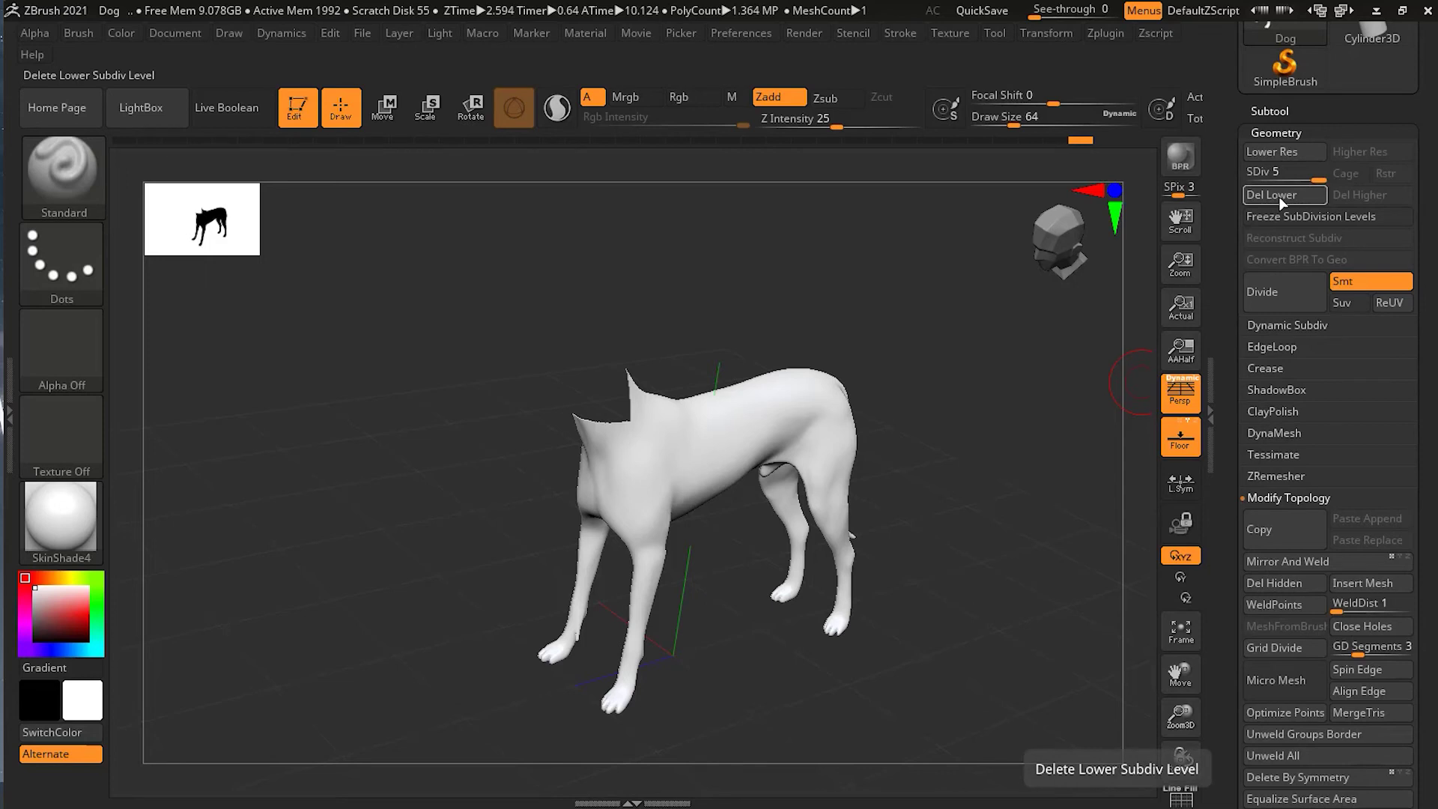
click(1279, 196)
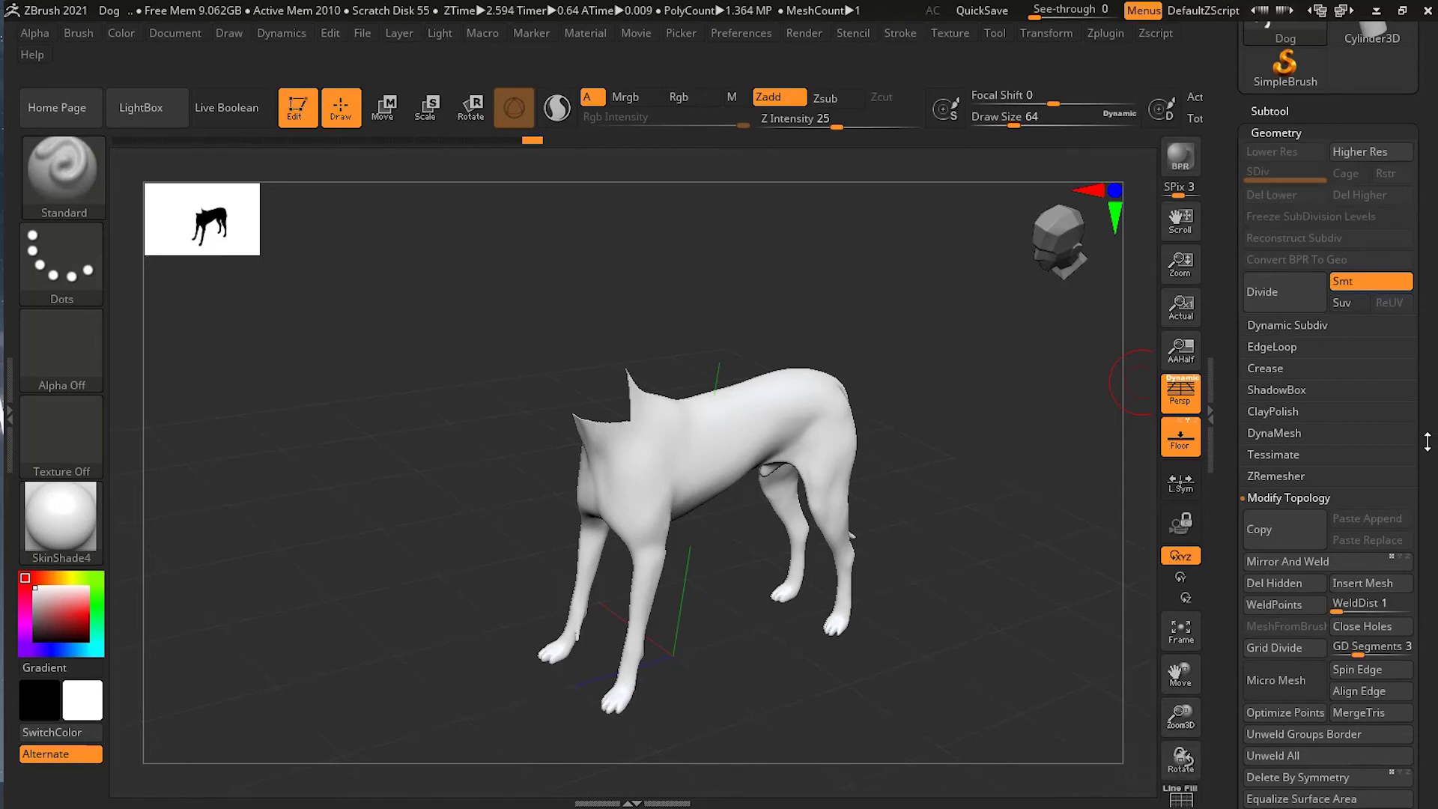
scroll(1431, 417, down, 2)
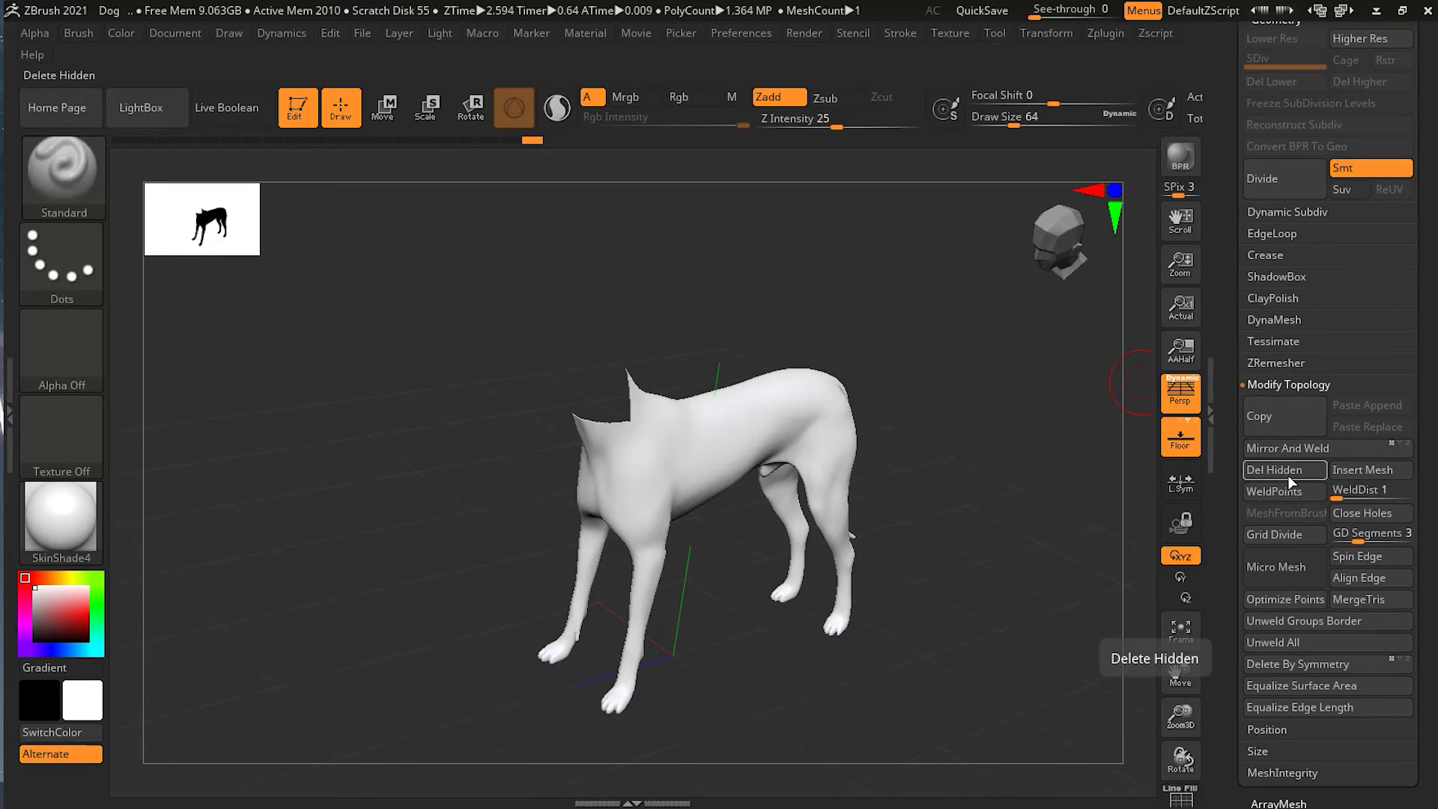
shift+drag(986, 474, 748, 382)
scroll(980, 327, up, 3)
drag(980, 327, 906, 378)
mouse_move(466, 341)
mouse_down()
mouse_move(491, 367)
mouse_move(438, 410)
mouse_move(405, 412)
mouse_move(472, 339)
mouse_move(463, 331)
mouse_up()
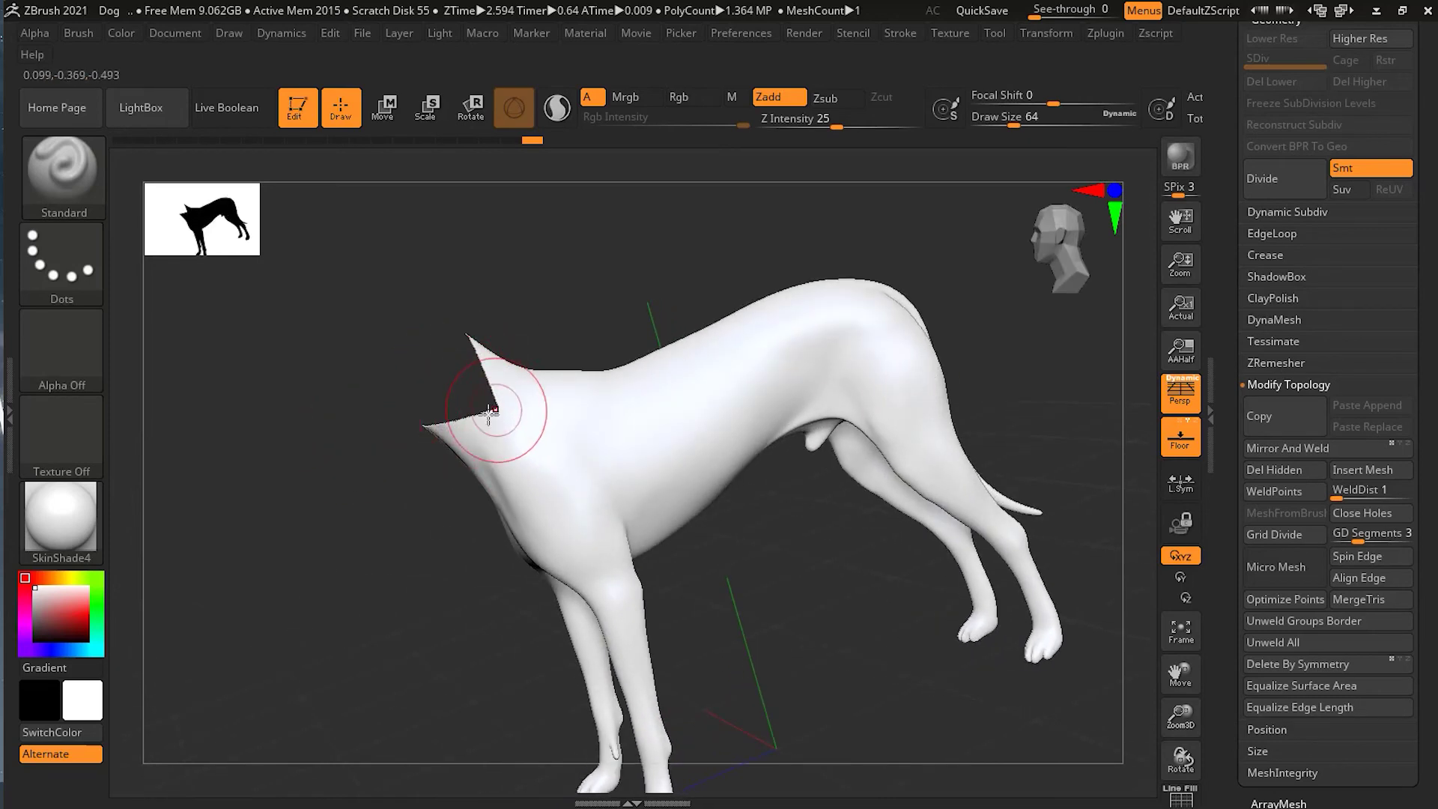
drag(436, 447, 391, 501)
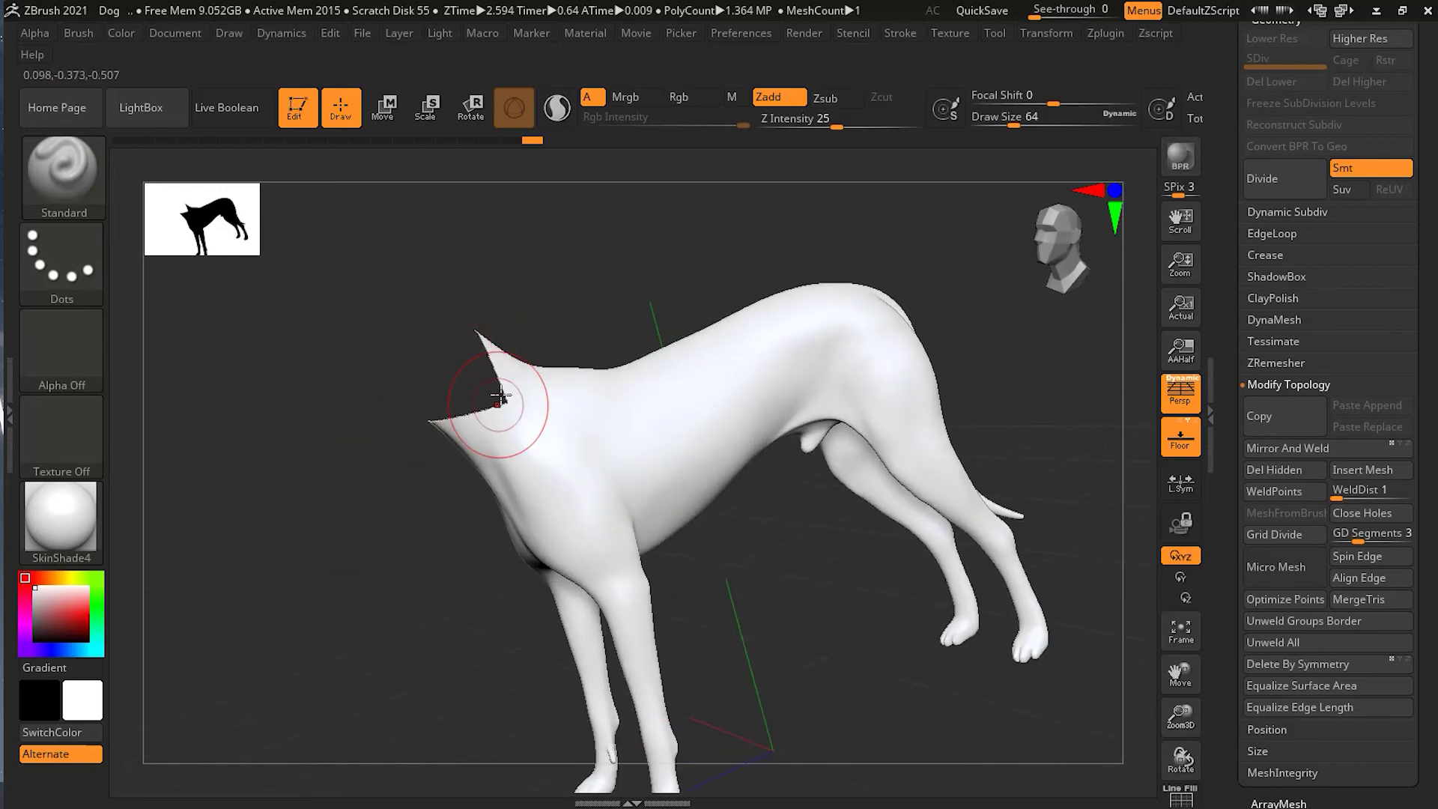
mouse_move(973, 375)
mouse_down()
mouse_move(1017, 394)
mouse_move(774, 546)
mouse_move(751, 642)
mouse_move(417, 504)
mouse_move(498, 363)
mouse_move(456, 356)
mouse_move(469, 352)
mouse_up()
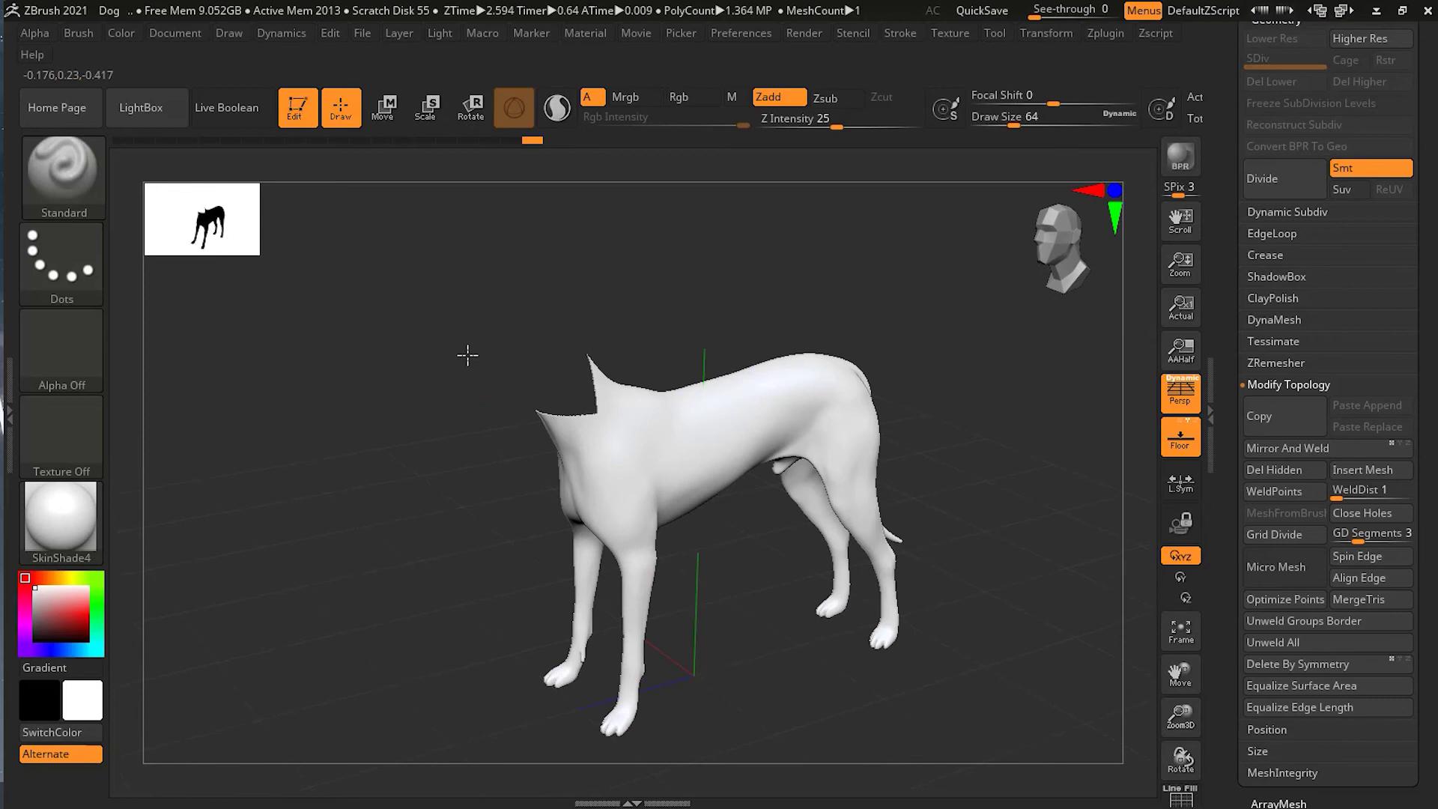
key(ctrl)
Return the full dog to subdivision level 1 in an exact side view
key(shift+d)
key(shift+d)
key(shift+d)
key(shift+d)
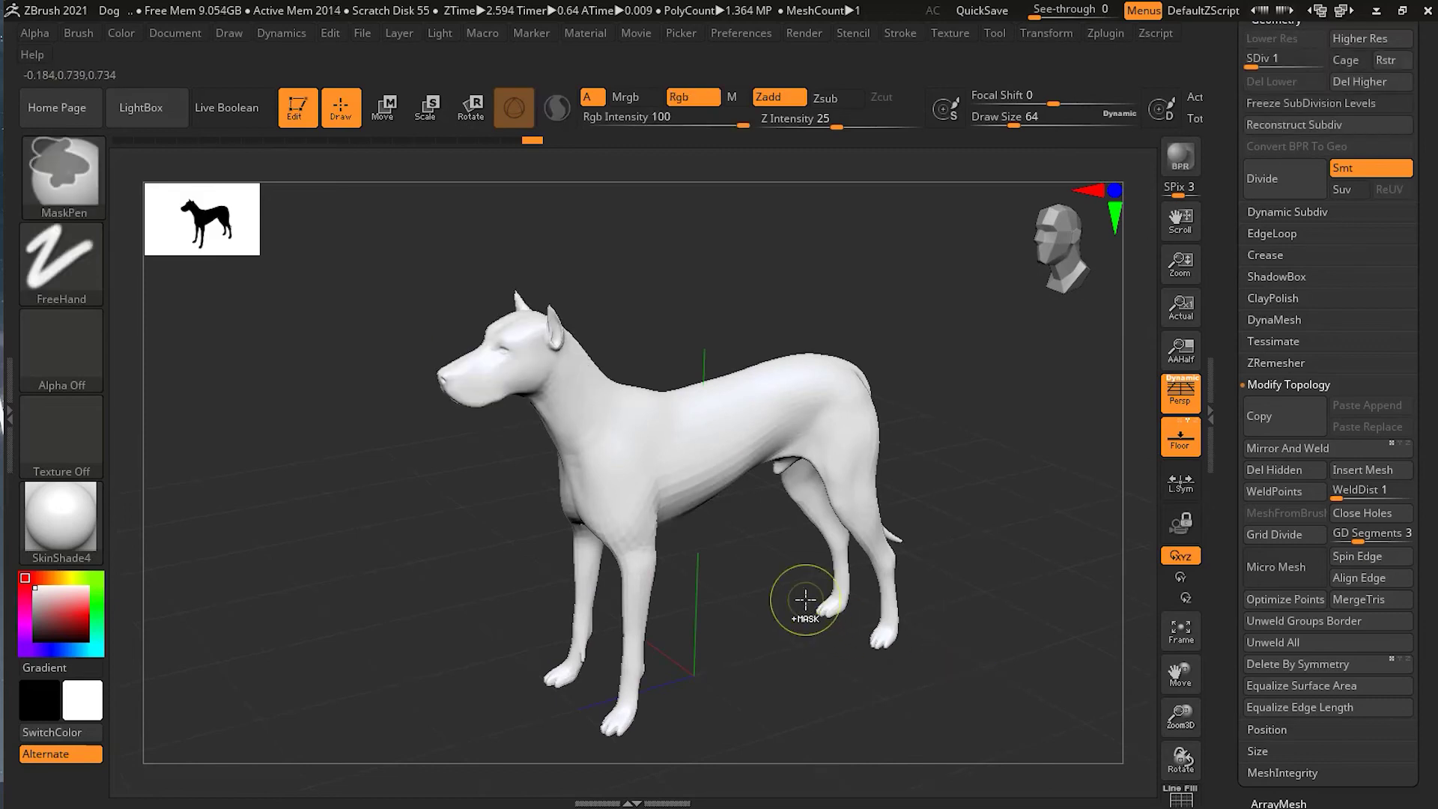
shift+drag(1036, 487, 991, 459)
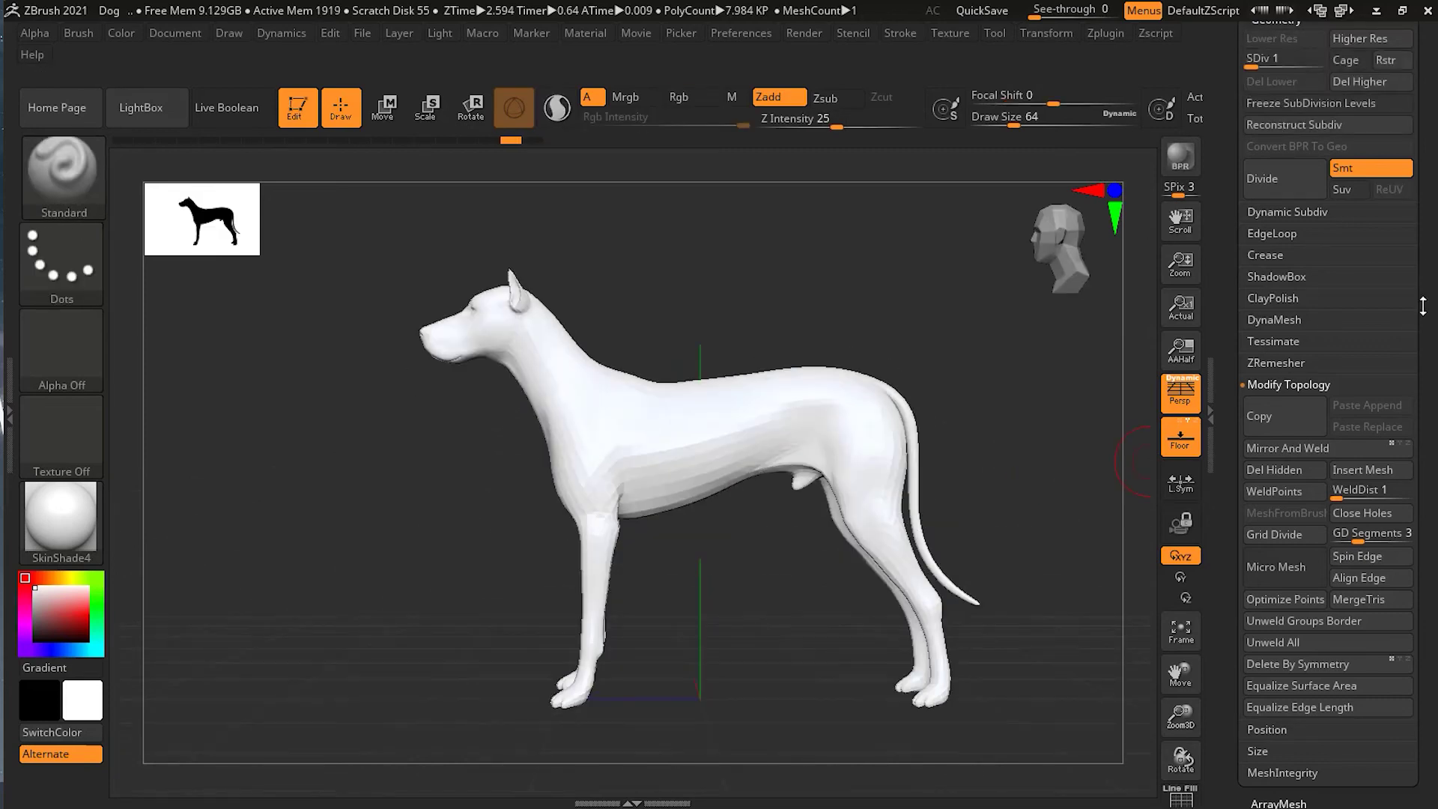
scroll(1422, 305, up, 5)
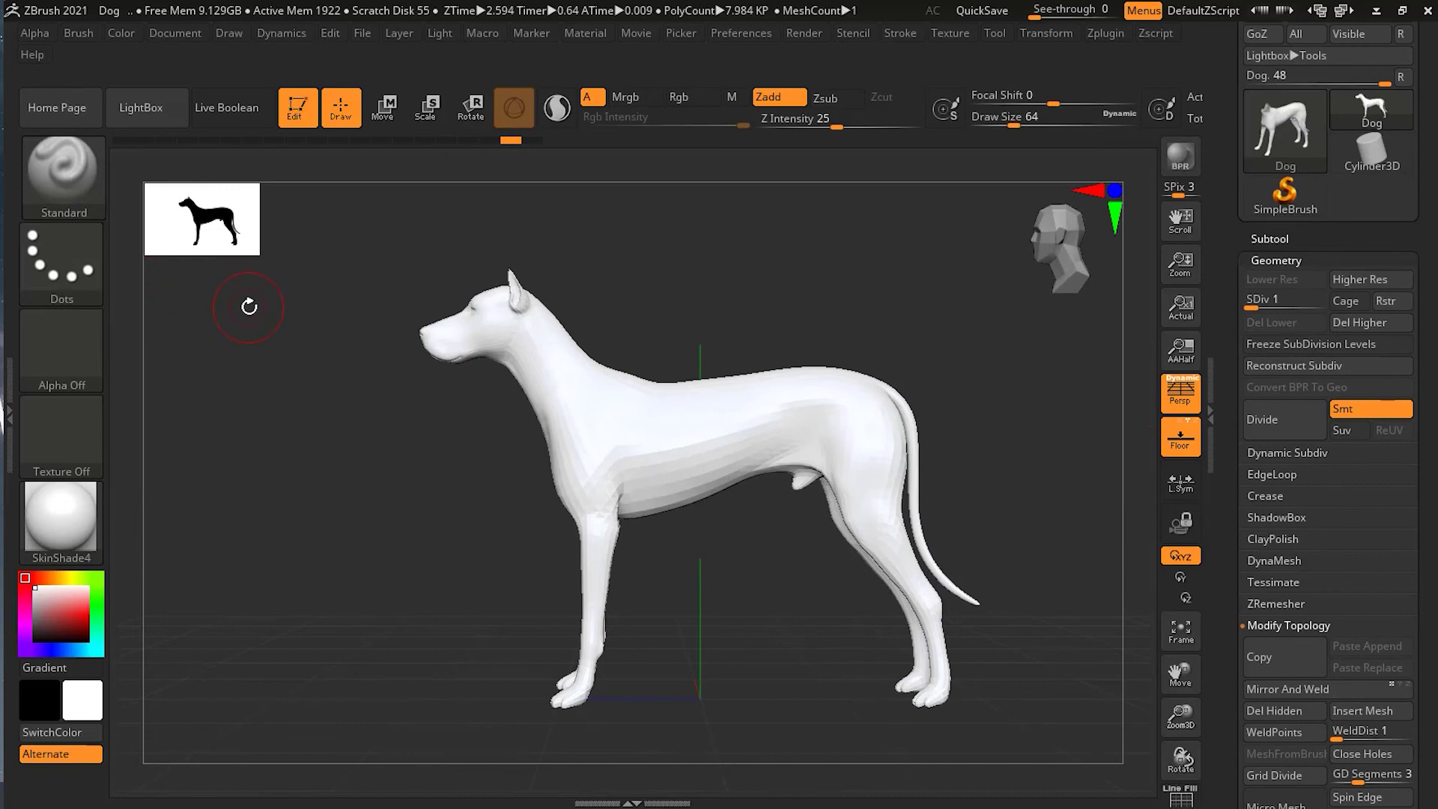
Switch hide selections to Lasso, lasso-hide the head and neck, then show everything again
key(ctrl+shift)
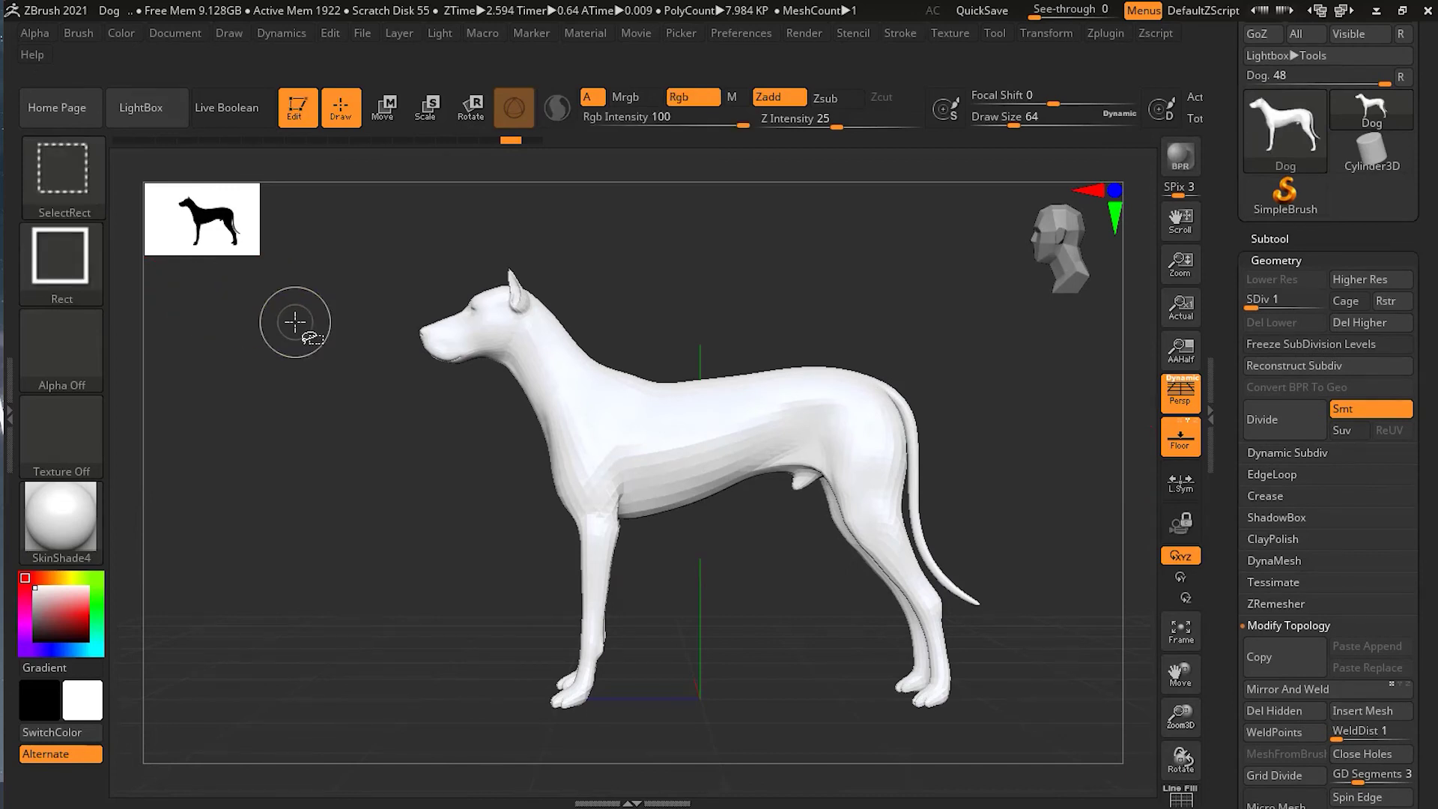
click(67, 271)
click(429, 277)
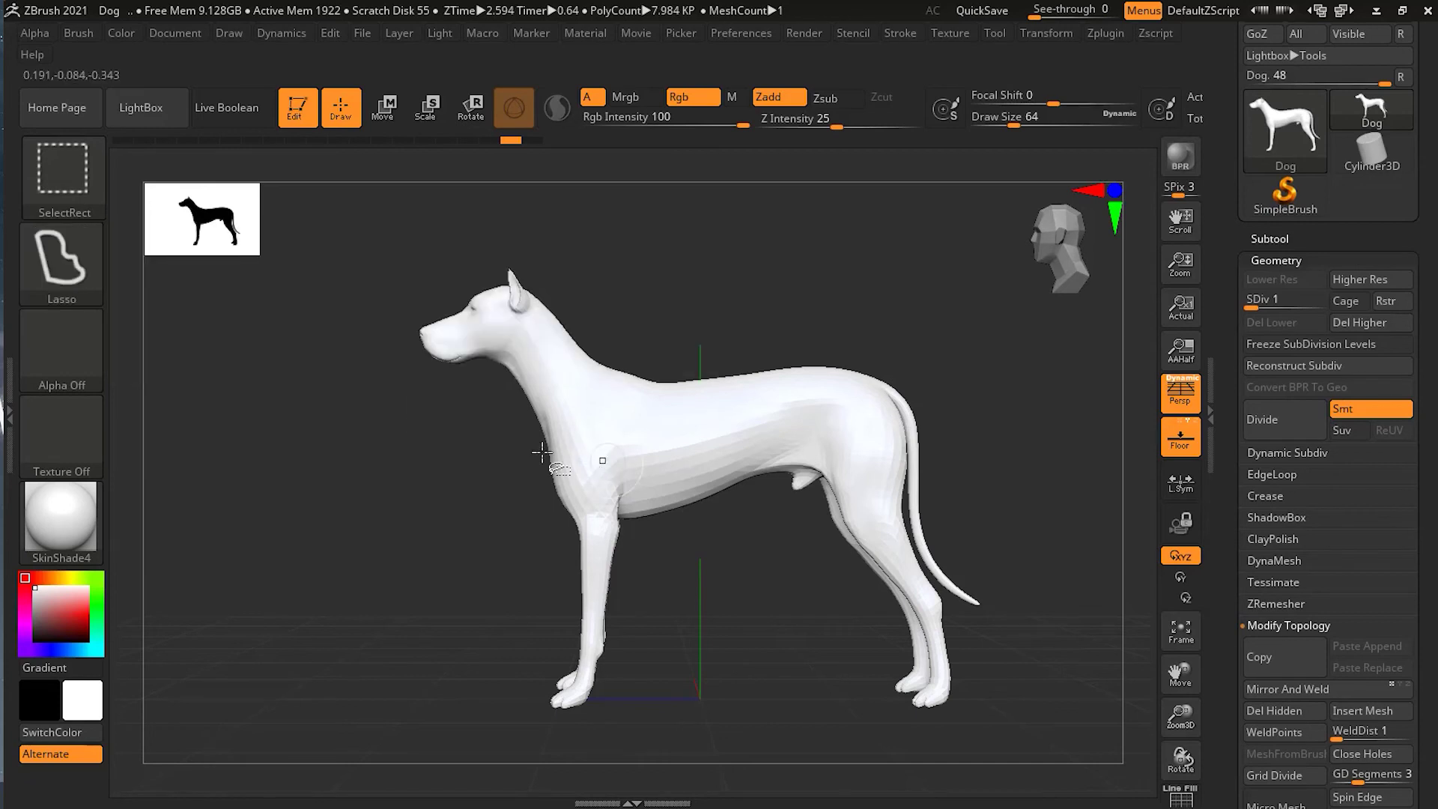
mouse_move(359, 294)
ctrl+shift+mouse_down()
mouse_move(354, 346)
mouse_move(385, 397)
mouse_move(470, 428)
mouse_move(510, 415)
mouse_move(585, 332)
mouse_move(604, 218)
ctrl+shift+mouse_up()
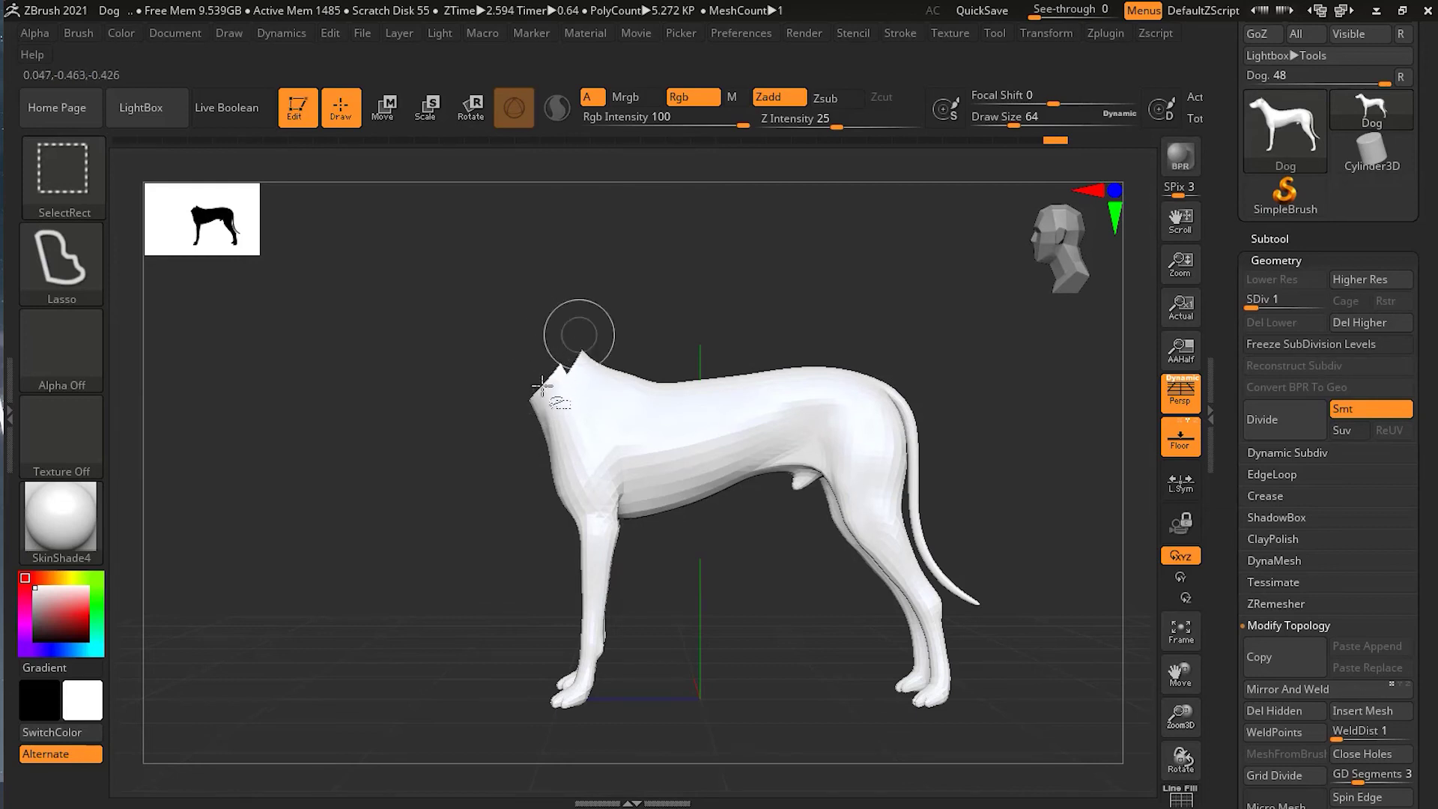
ctrl+shift+click(434, 447)
At SDiv 5, lasso-hide the dog's head and orbit to a rear three-quarter view
key(d)
key(d)
key(d)
key(d)
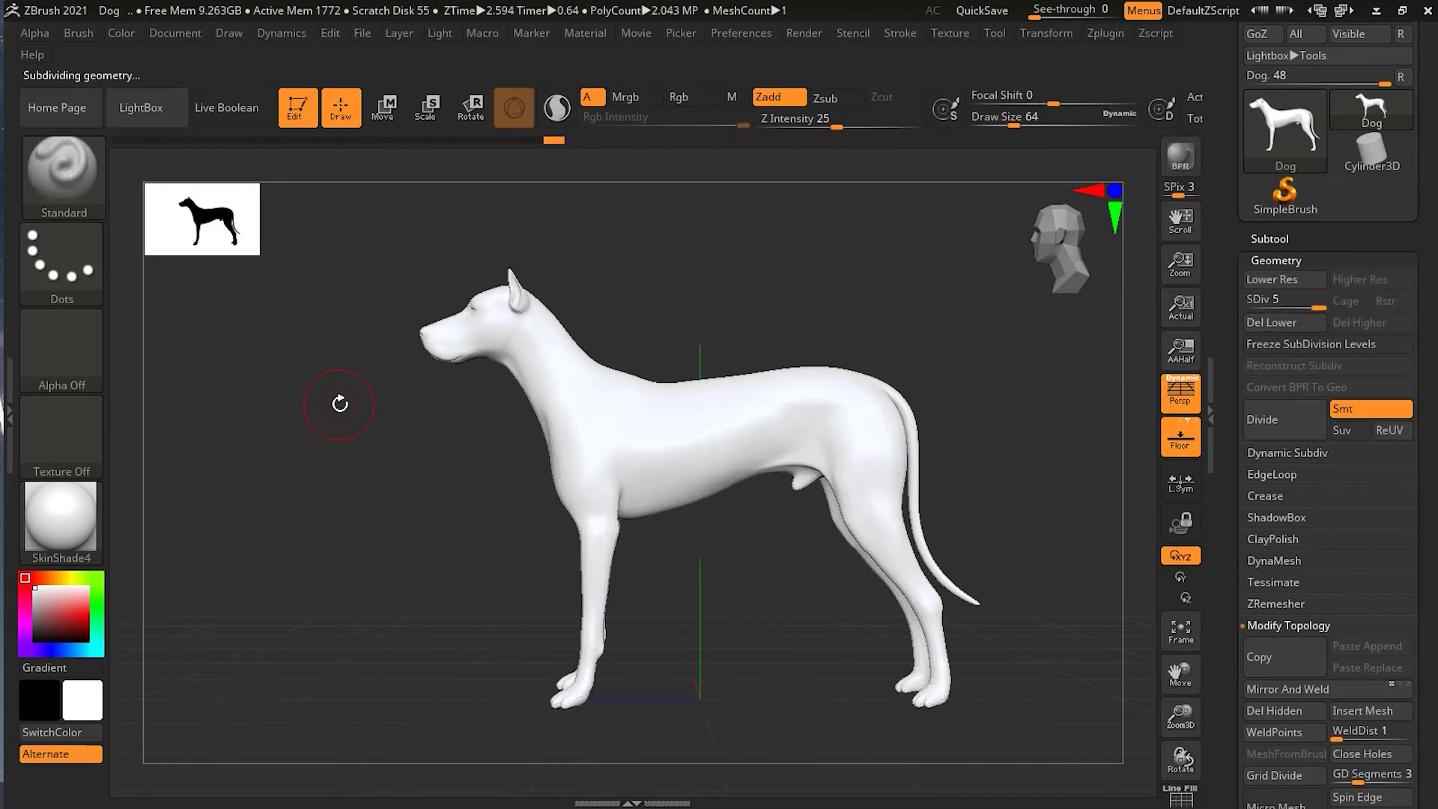
key(ctrl)
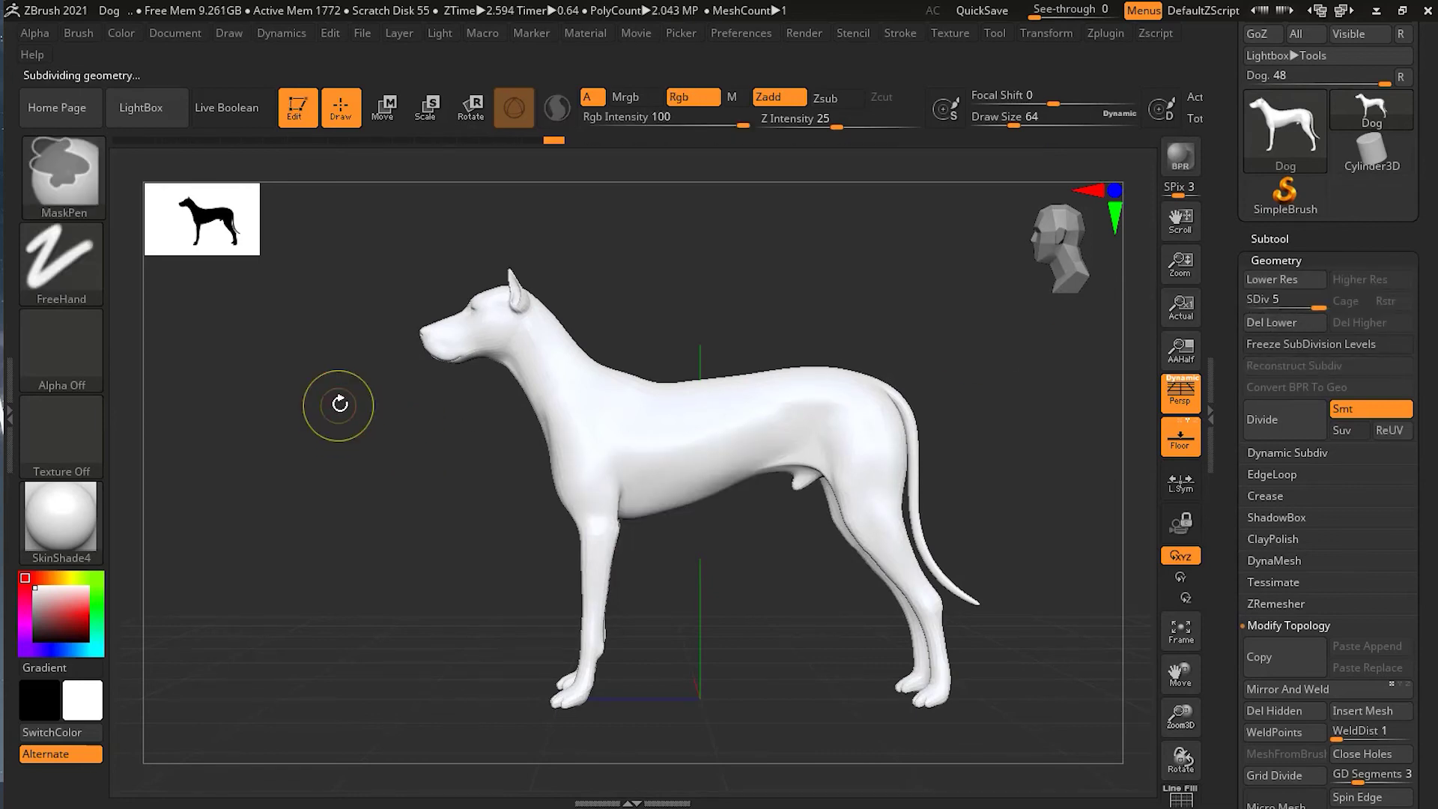
mouse_move(343, 350)
ctrl+shift+mouse_down()
mouse_move(443, 419)
mouse_move(546, 358)
mouse_move(570, 359)
mouse_move(601, 333)
mouse_move(623, 262)
mouse_move(539, 209)
mouse_move(494, 209)
ctrl+shift+mouse_up()
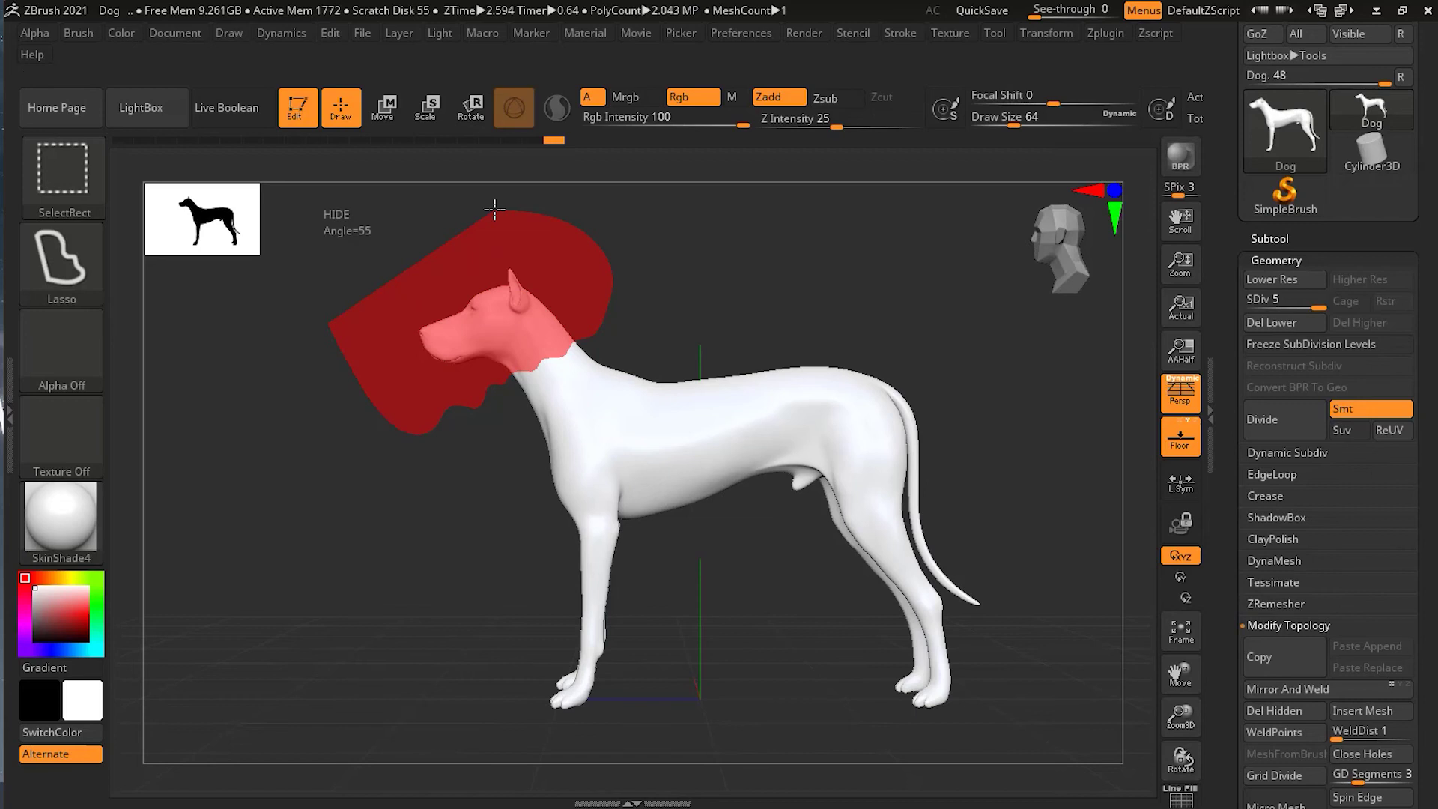
ctrl+shift+drag(494, 209, 494, 208)
mouse_move(405, 523)
mouse_down()
mouse_move(479, 558)
mouse_move(402, 552)
mouse_up()
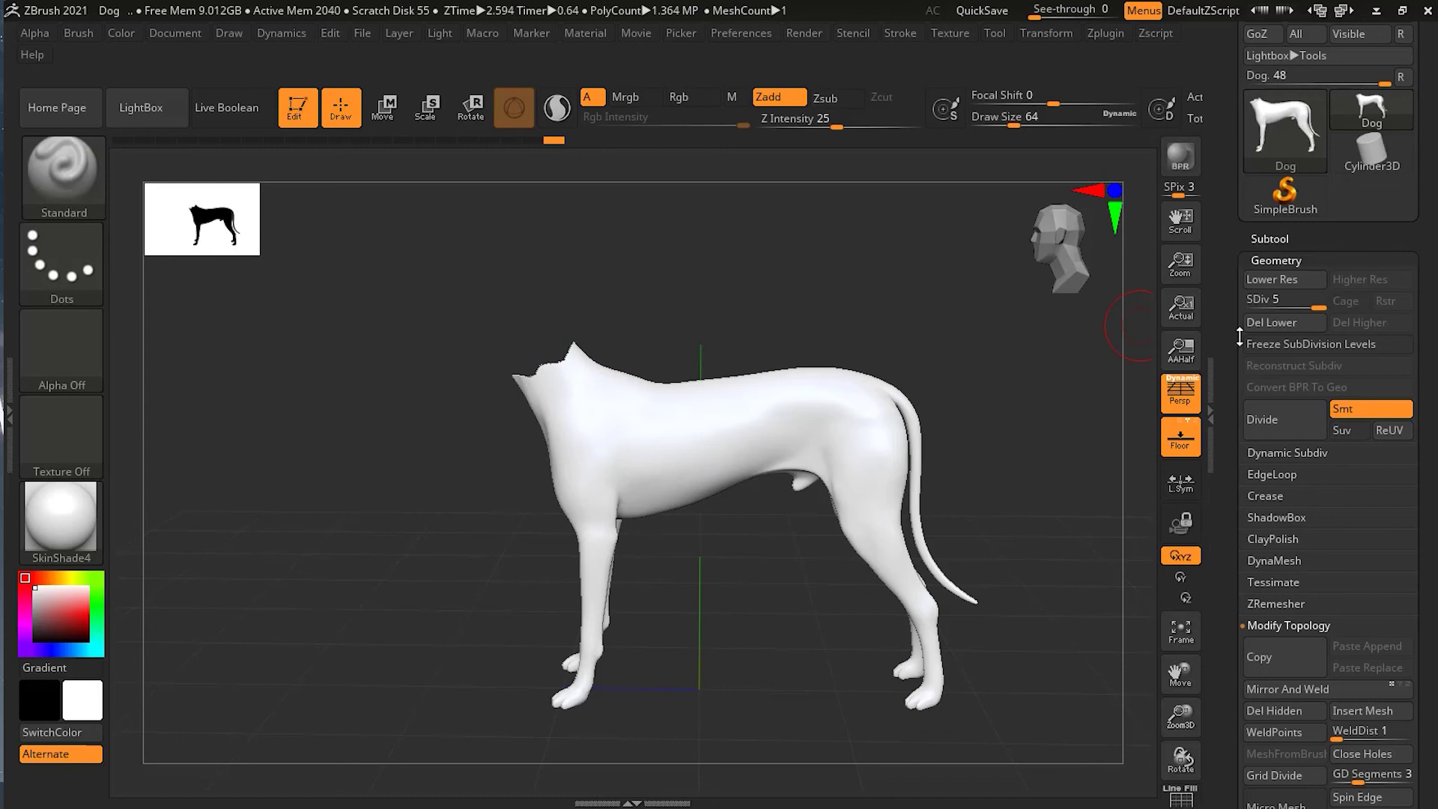
Apply Del Hidden, Del Lower, then Del Hidden again, and orbit to inspect the neck cut
click(1290, 711)
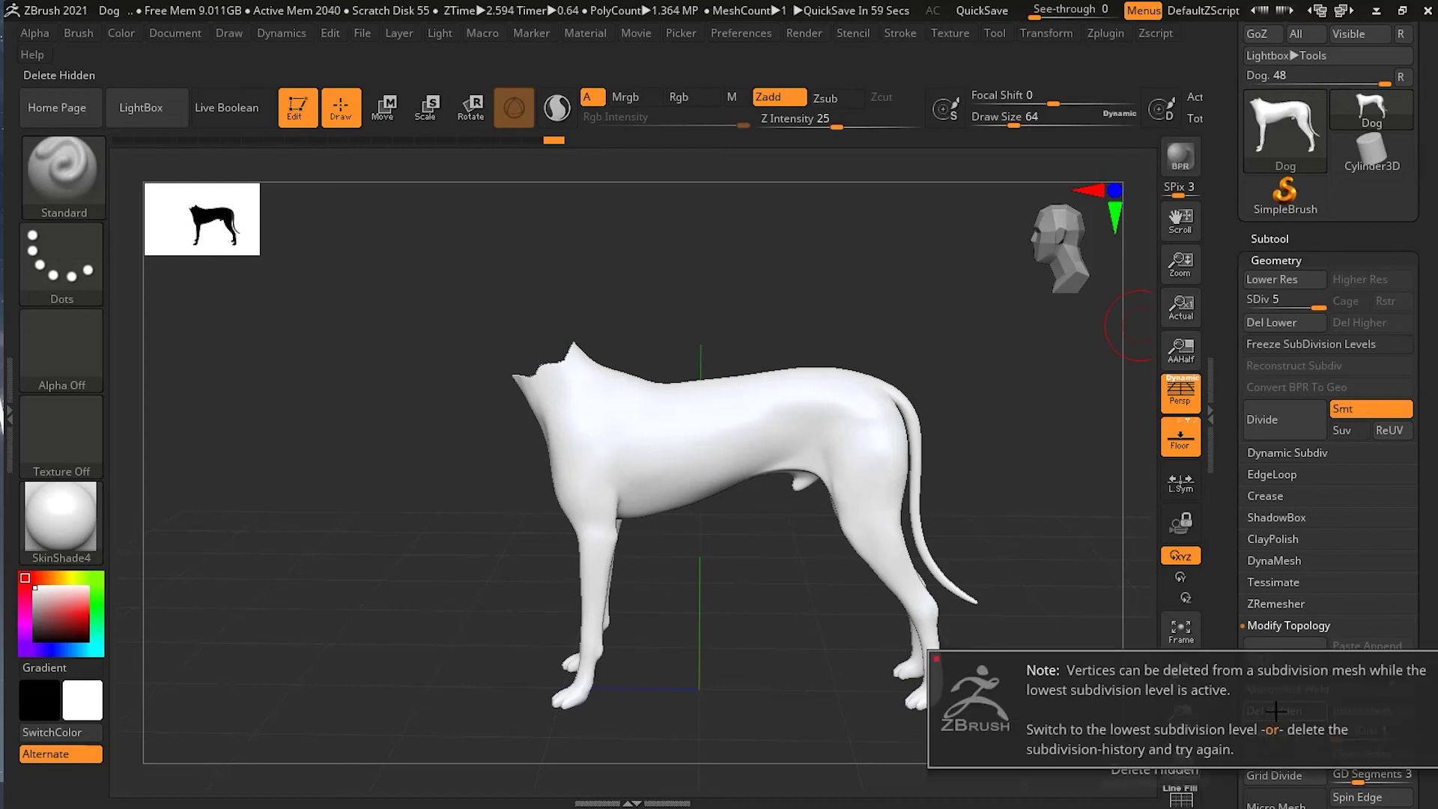
click(1288, 322)
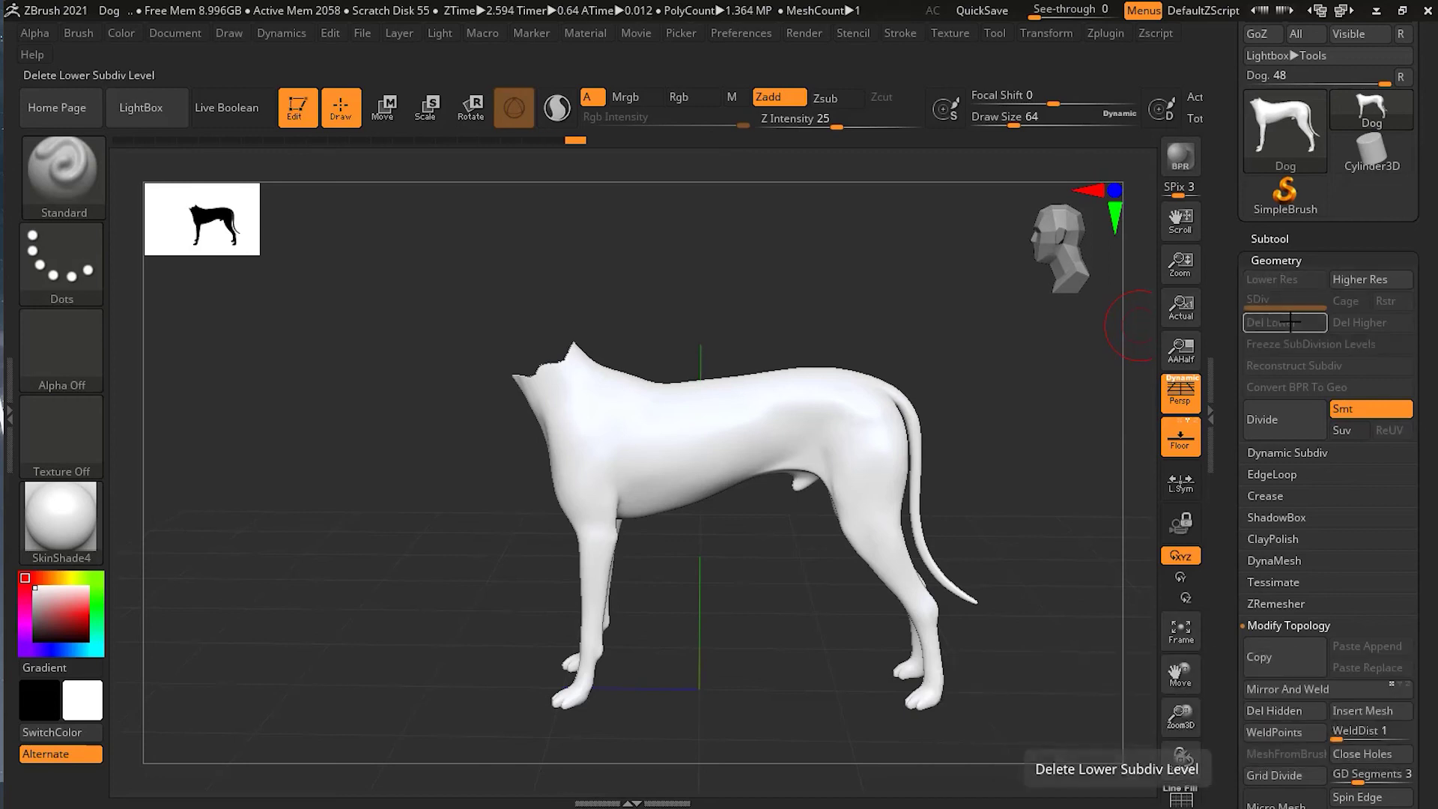
click(1296, 712)
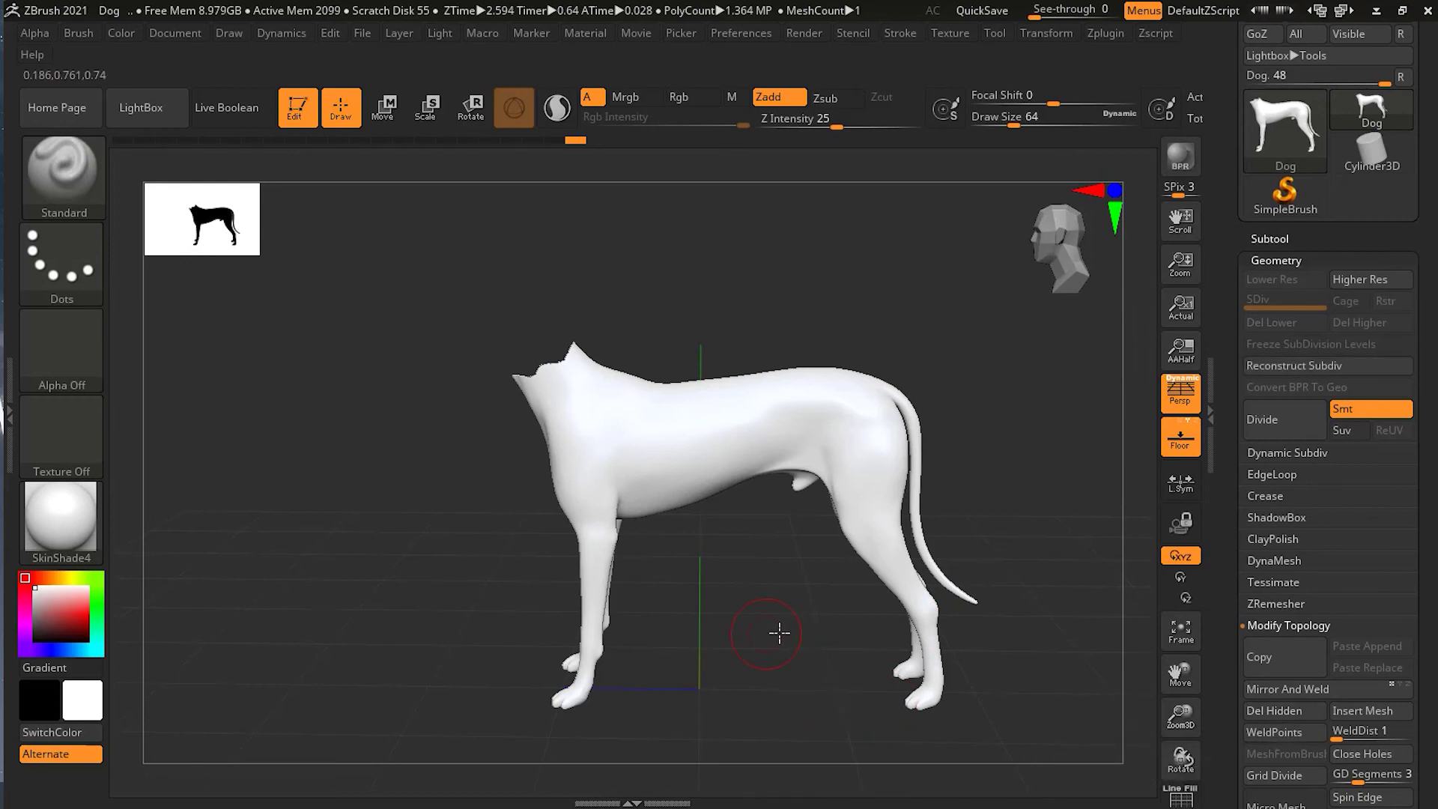
drag(780, 632, 987, 487)
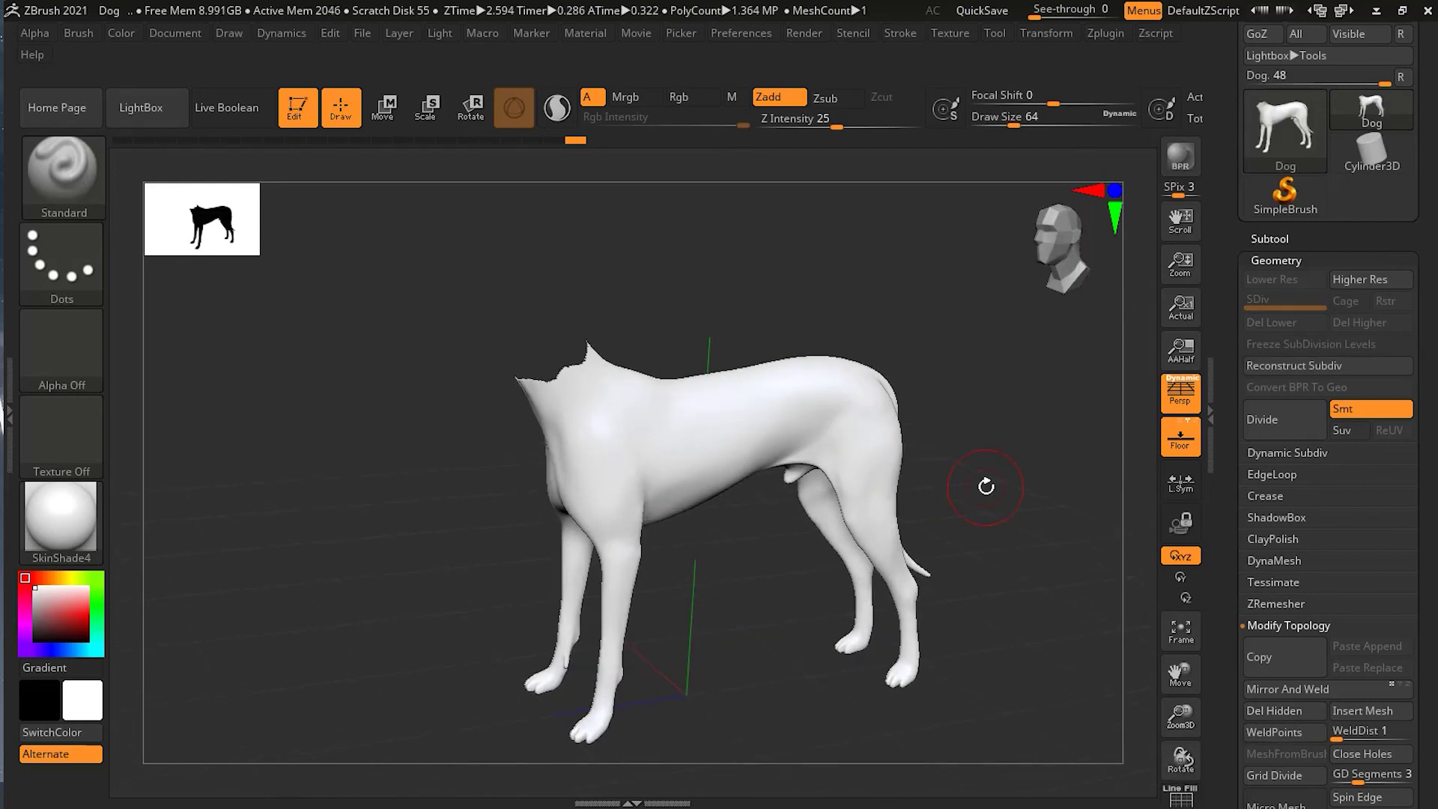